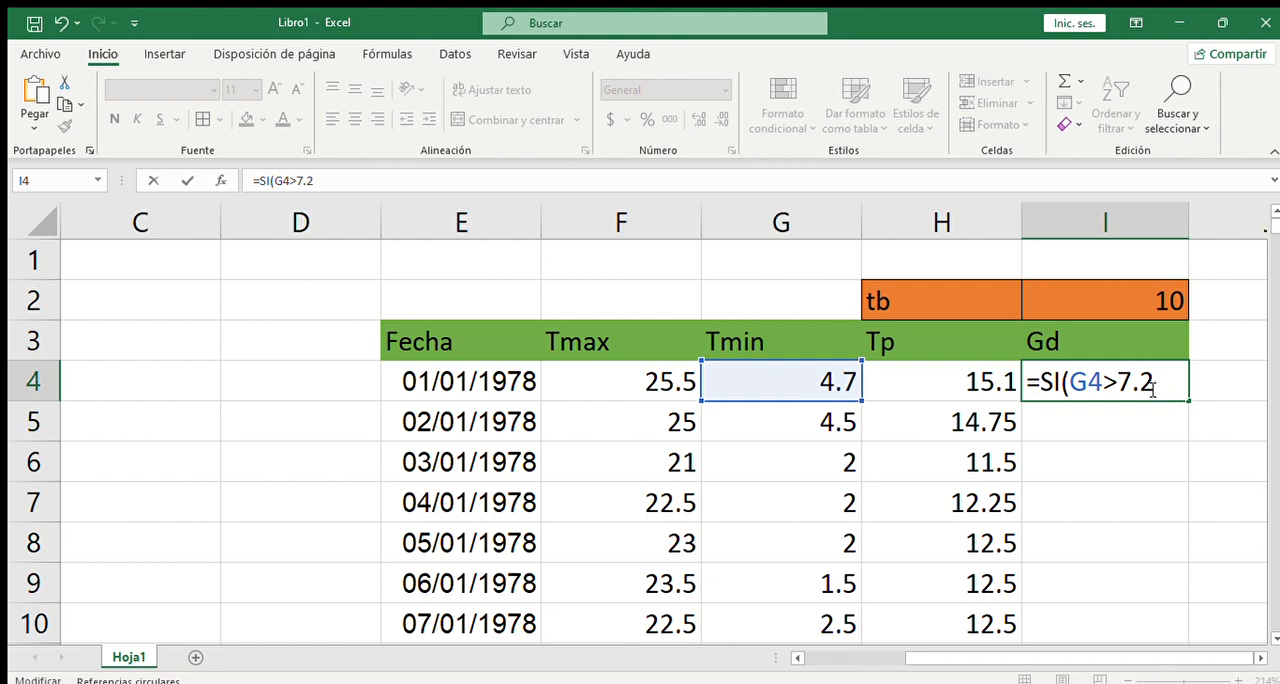
- Continue the SI formula in I4 with a nested SI that tests H4<I2 and returns 0 when true
text(,si)
key(Tab)
click(960, 383)
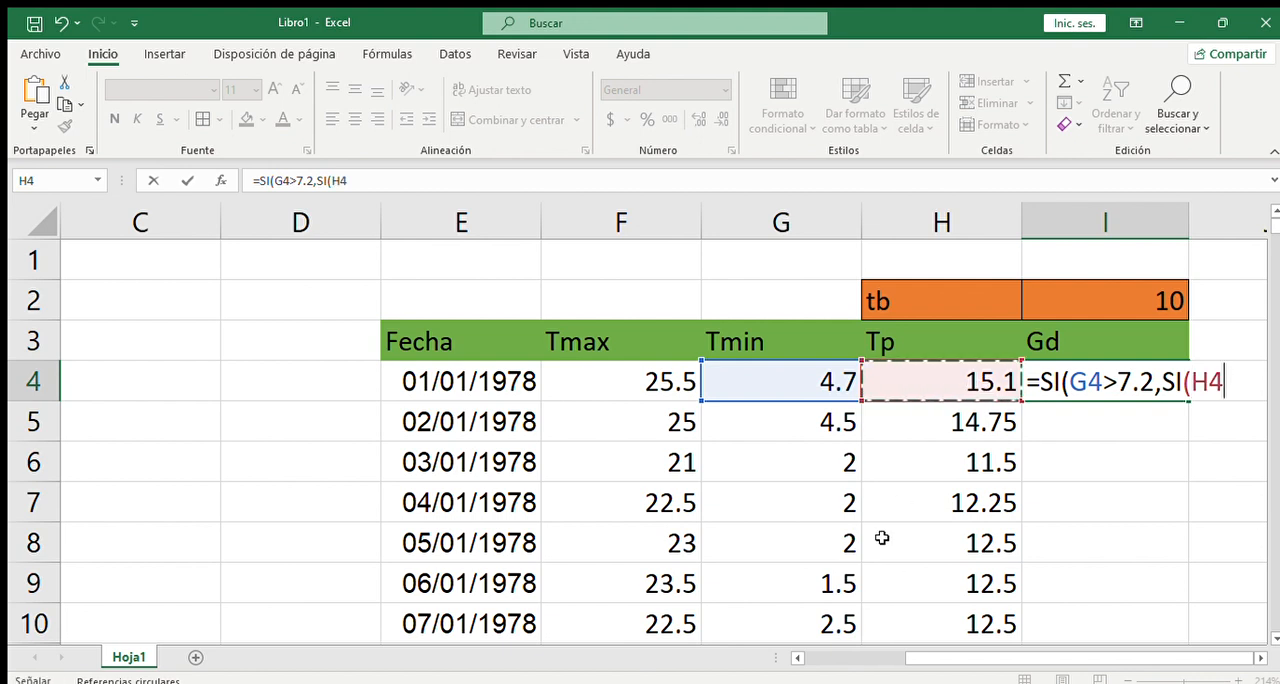
click(850, 683)
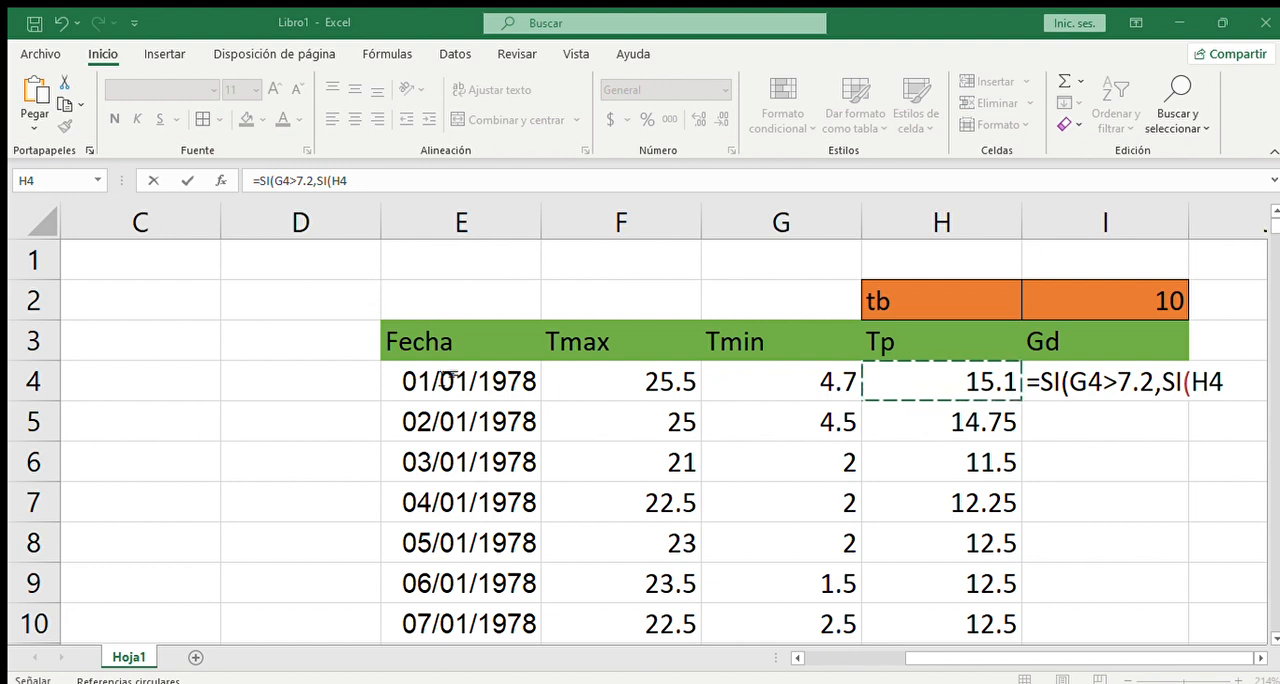
click(612, 660)
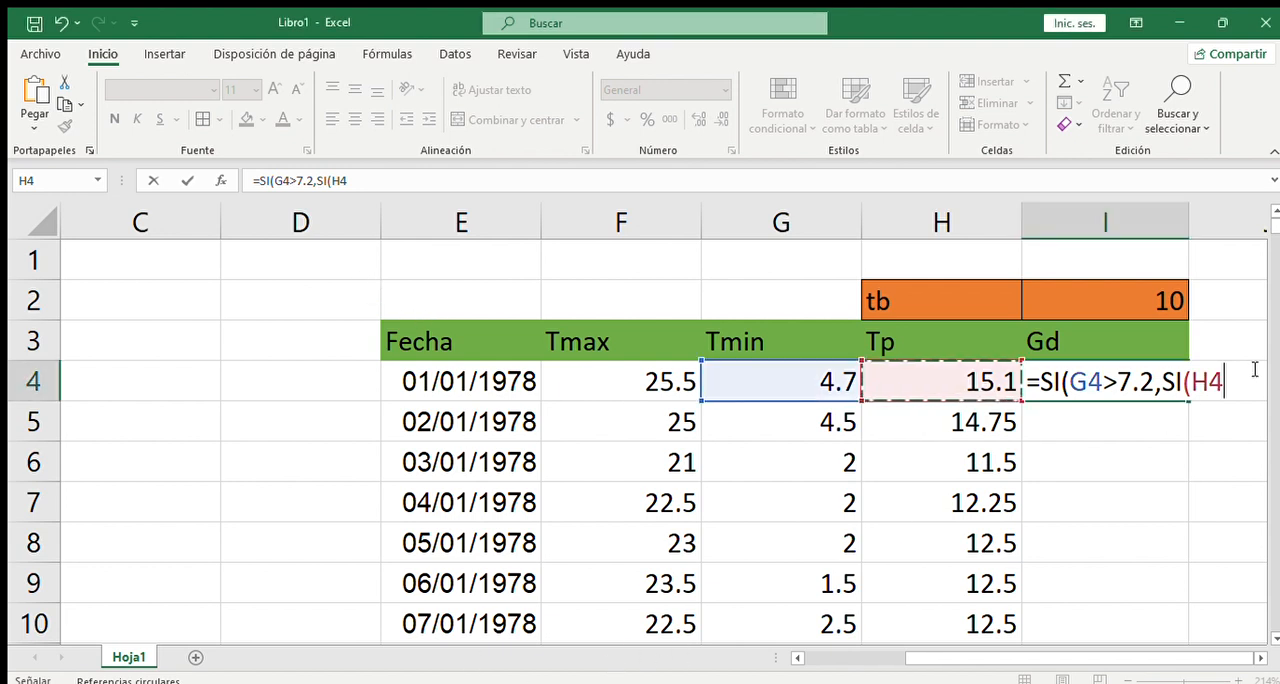
text(<)
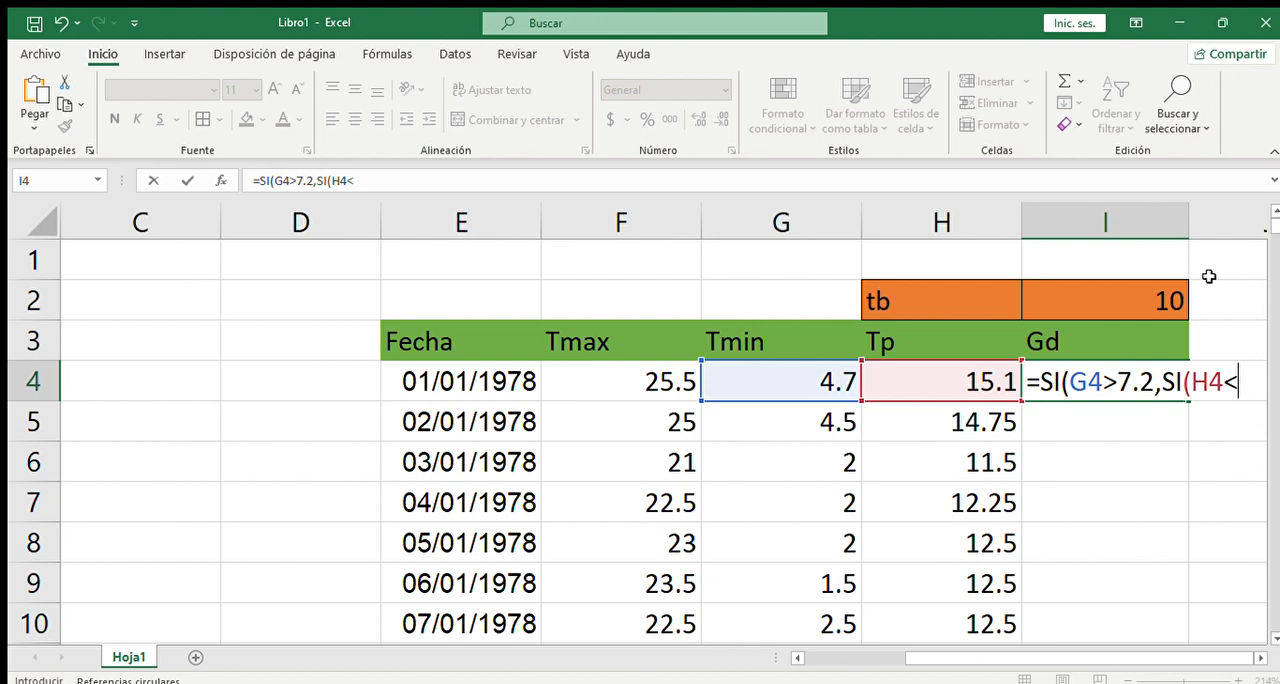
click(1123, 292)
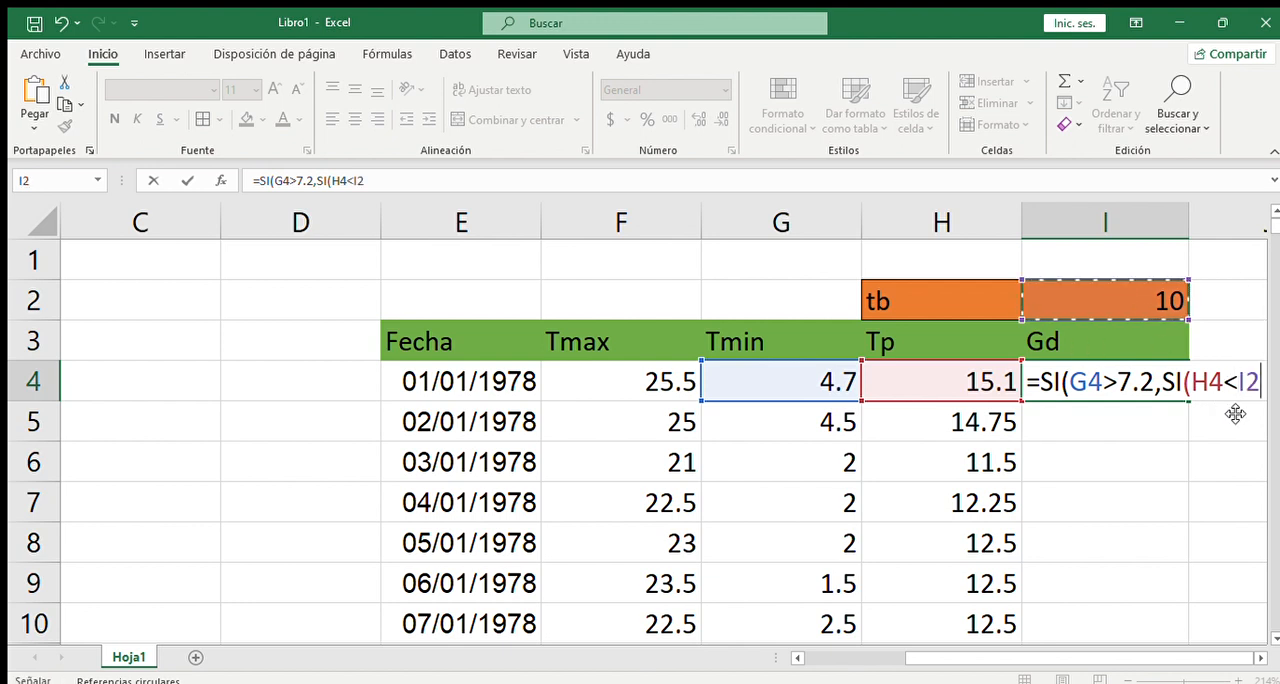
text(,)
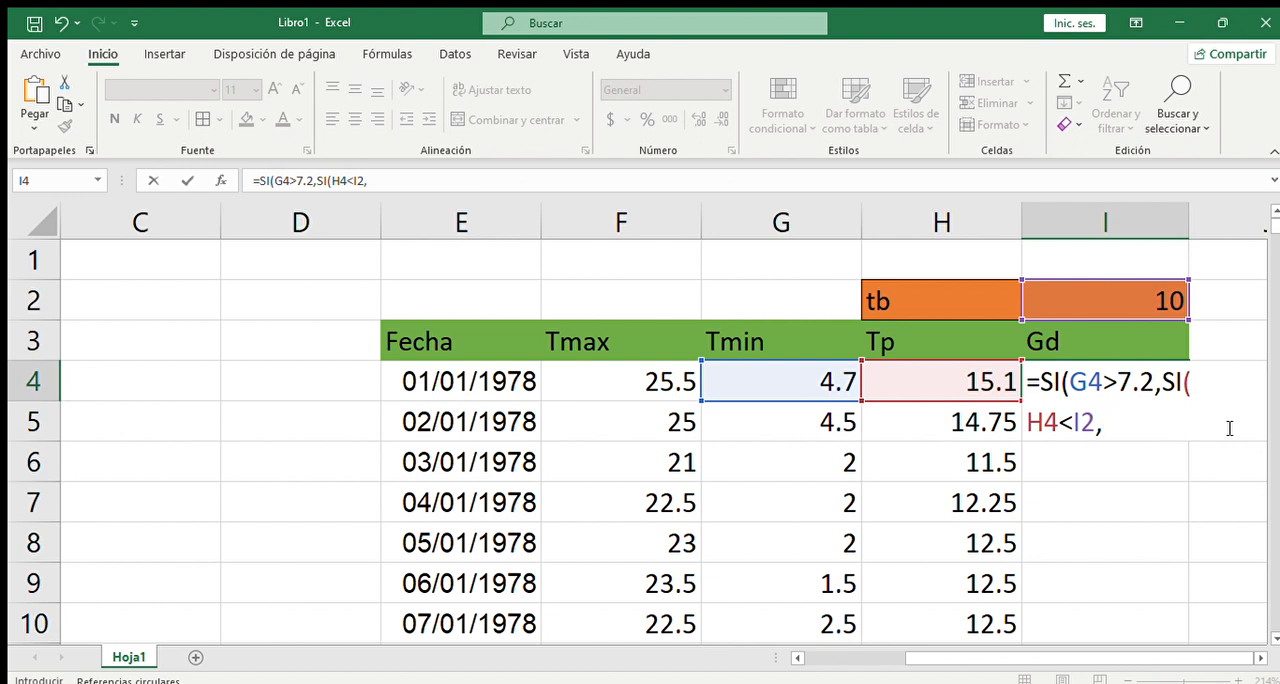
text(0,si)
- Add a third nested SI to the I4 formula that tests F4<I2
key(Tab)
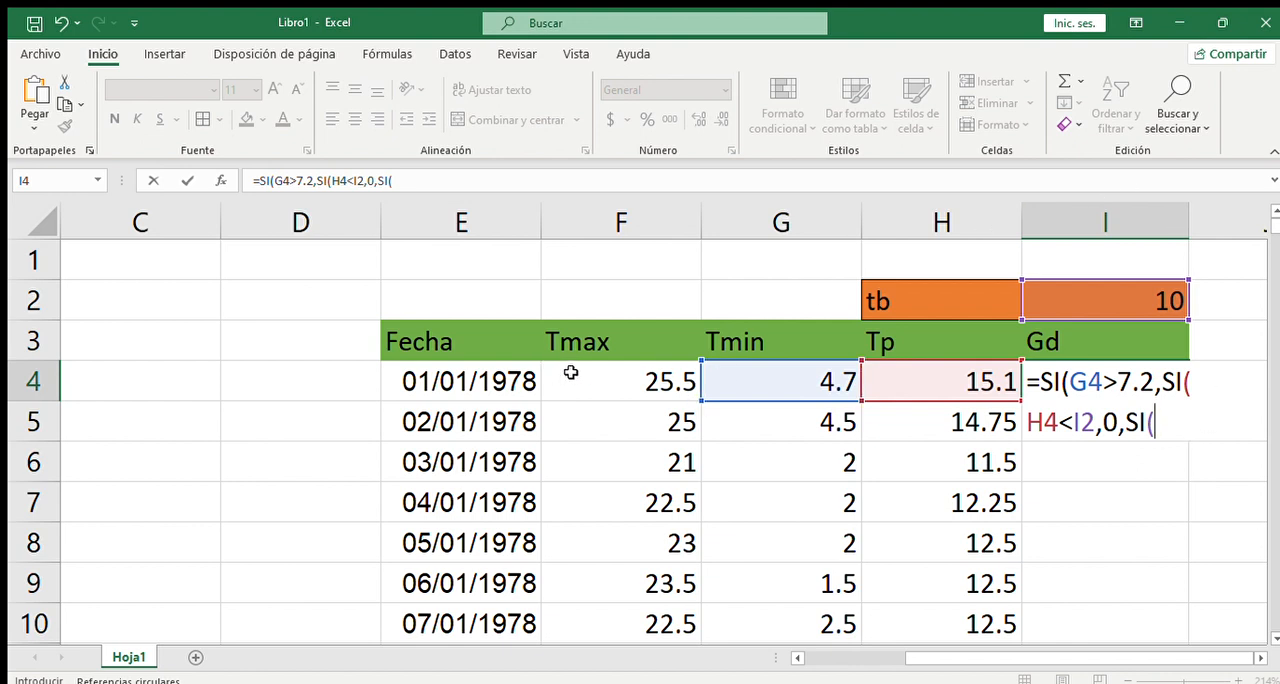
click(607, 378)
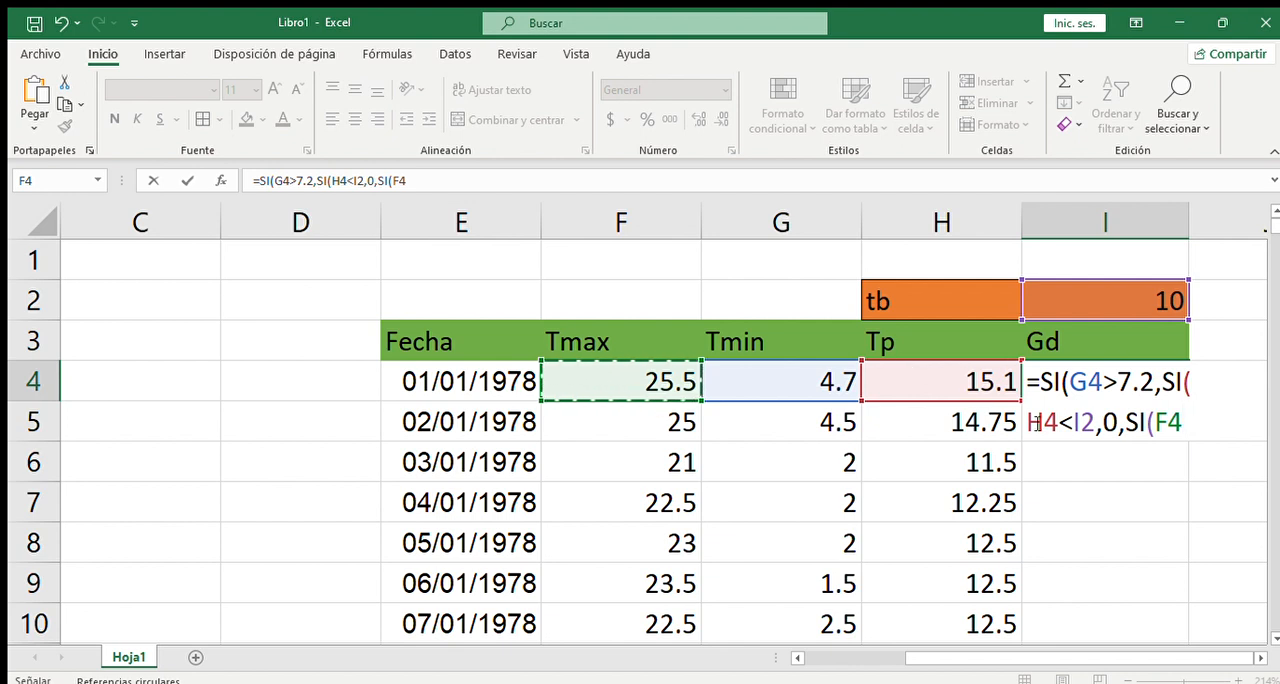
text(<)
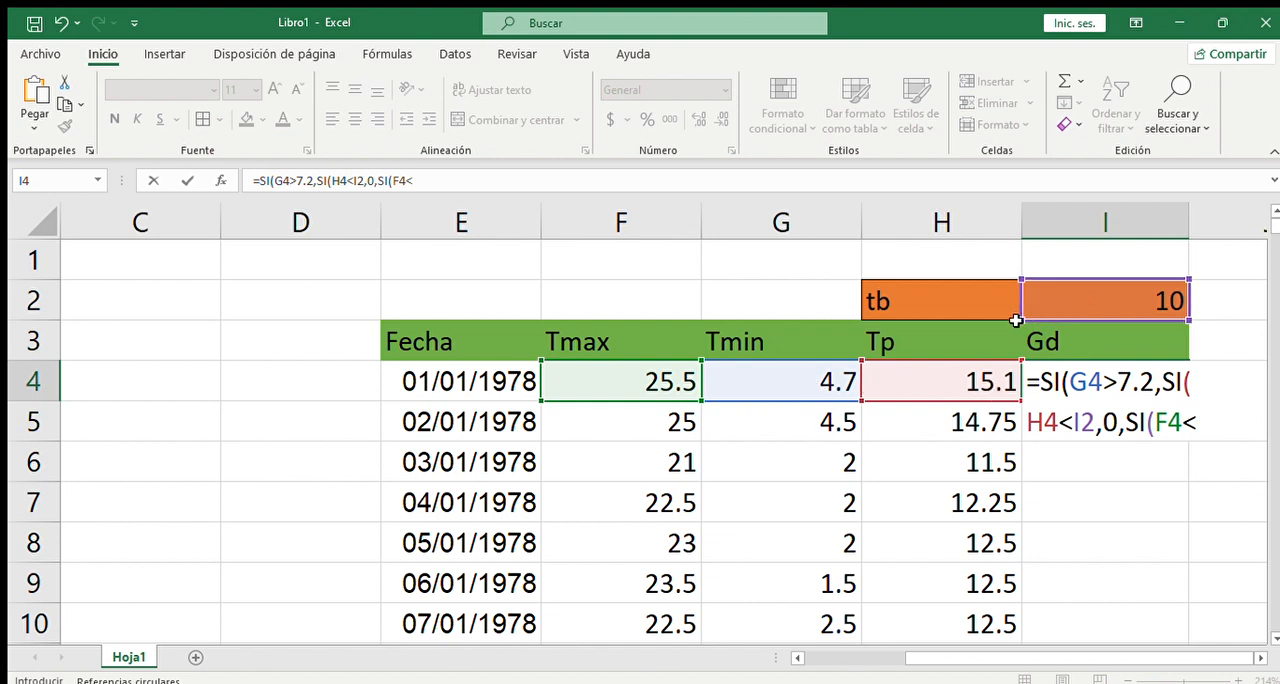
click(1120, 296)
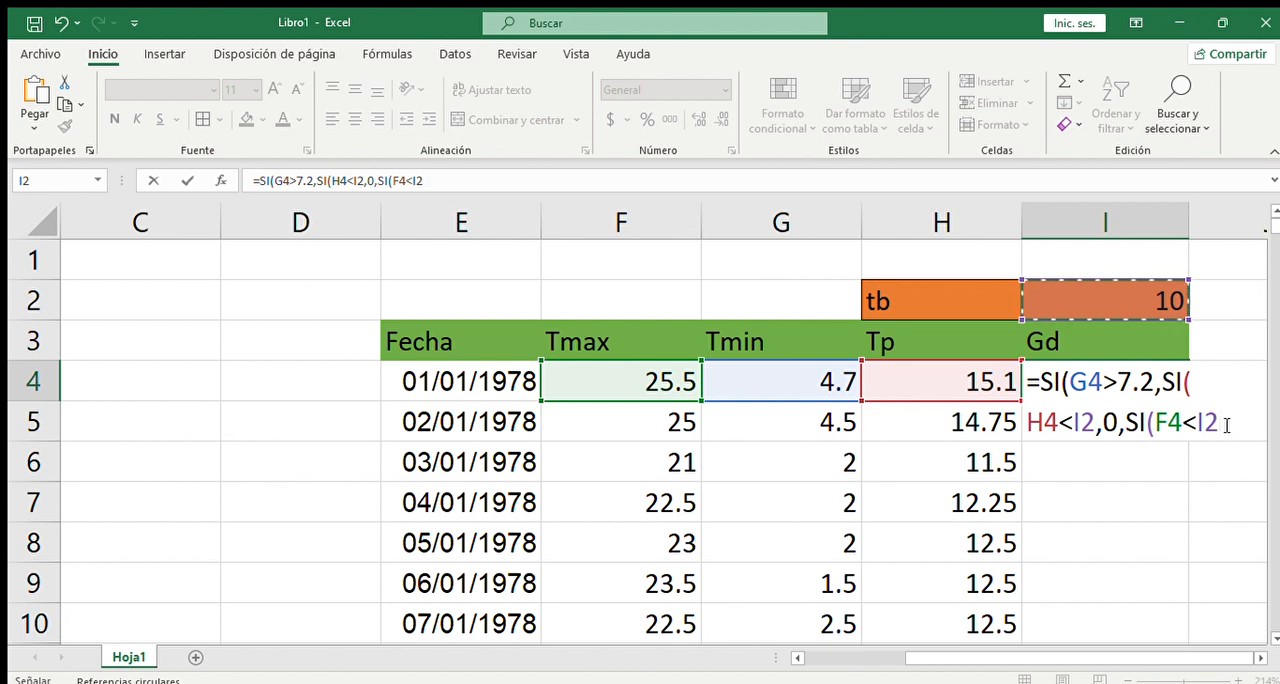
text(,)
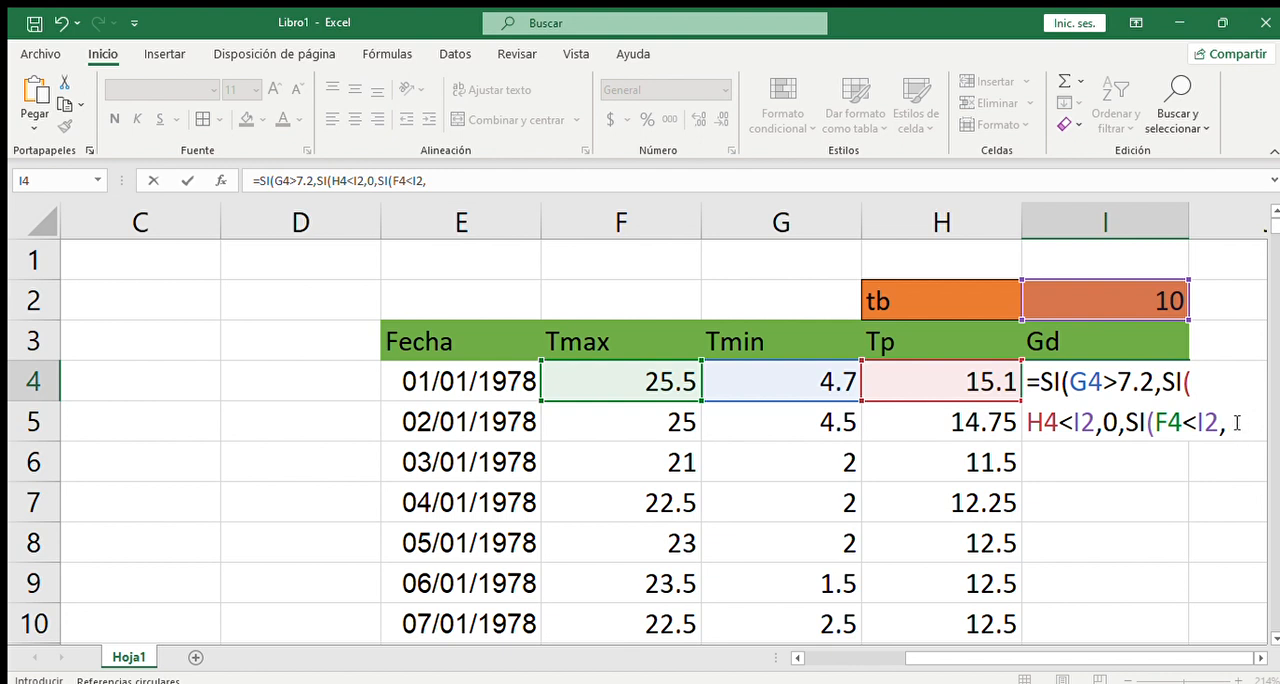
- Give the innermost SI in I4 the value-if-true expression F4/2-I2/2
click(634, 388)
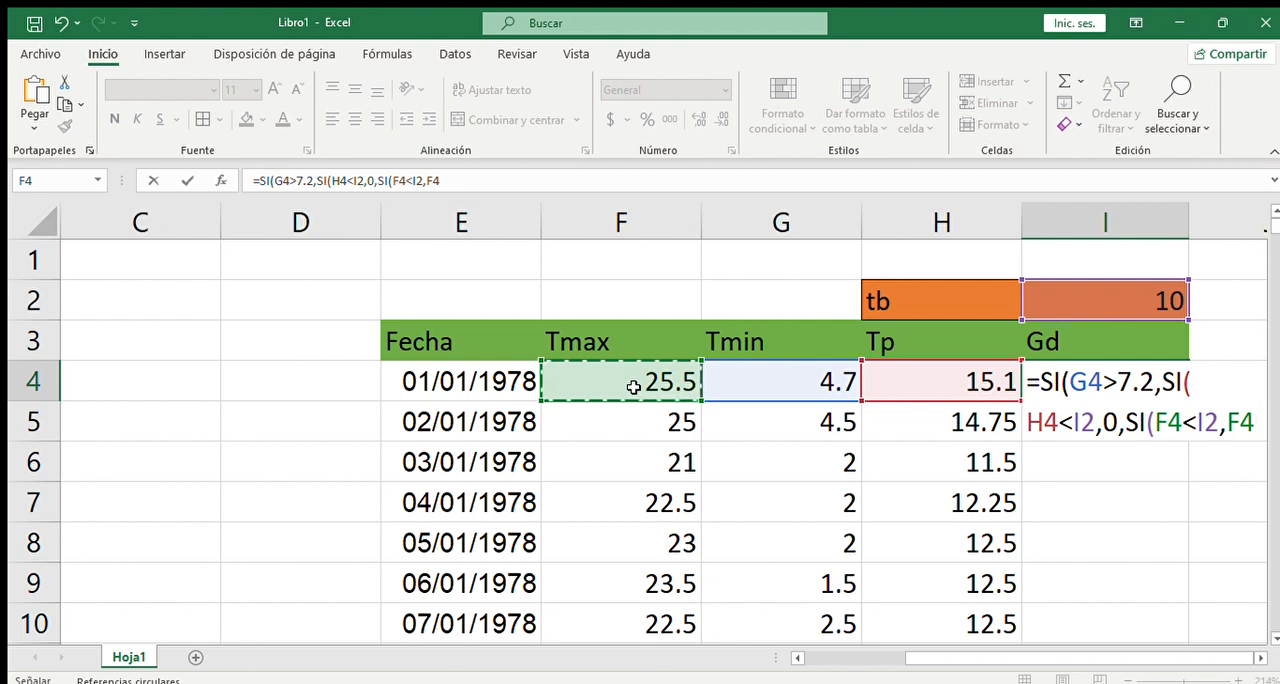
key(BackSpace)
key(BackSpace)
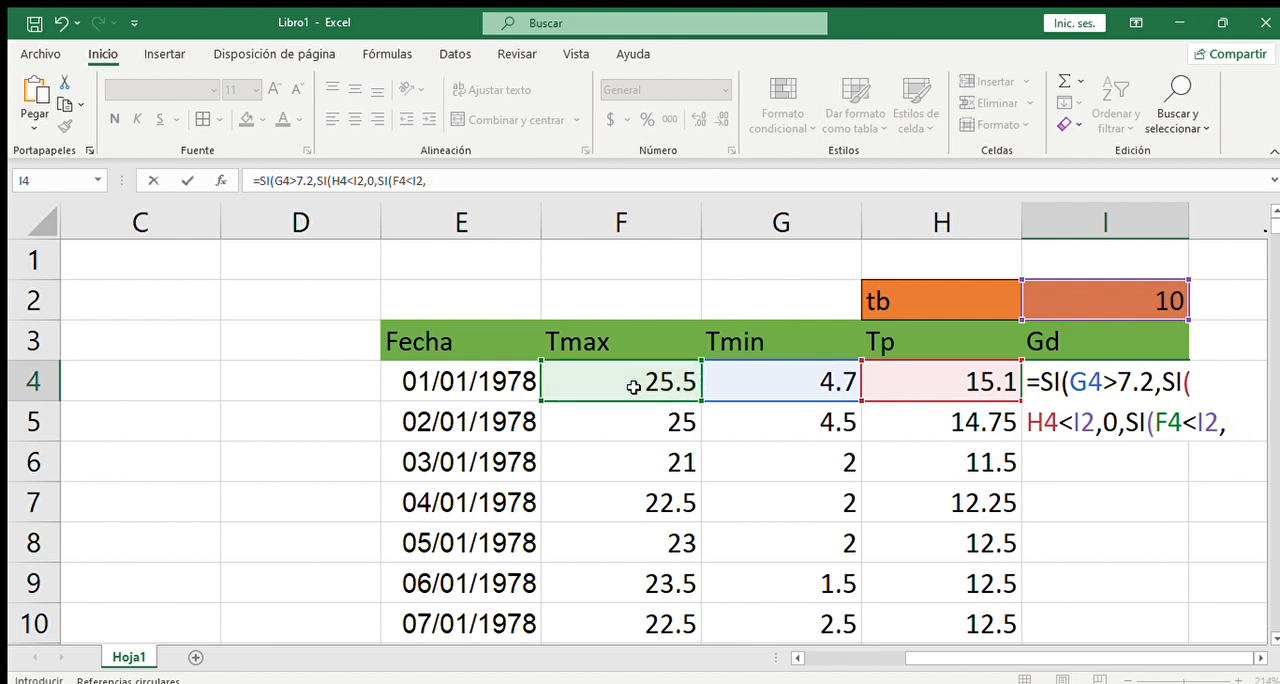
click(633, 387)
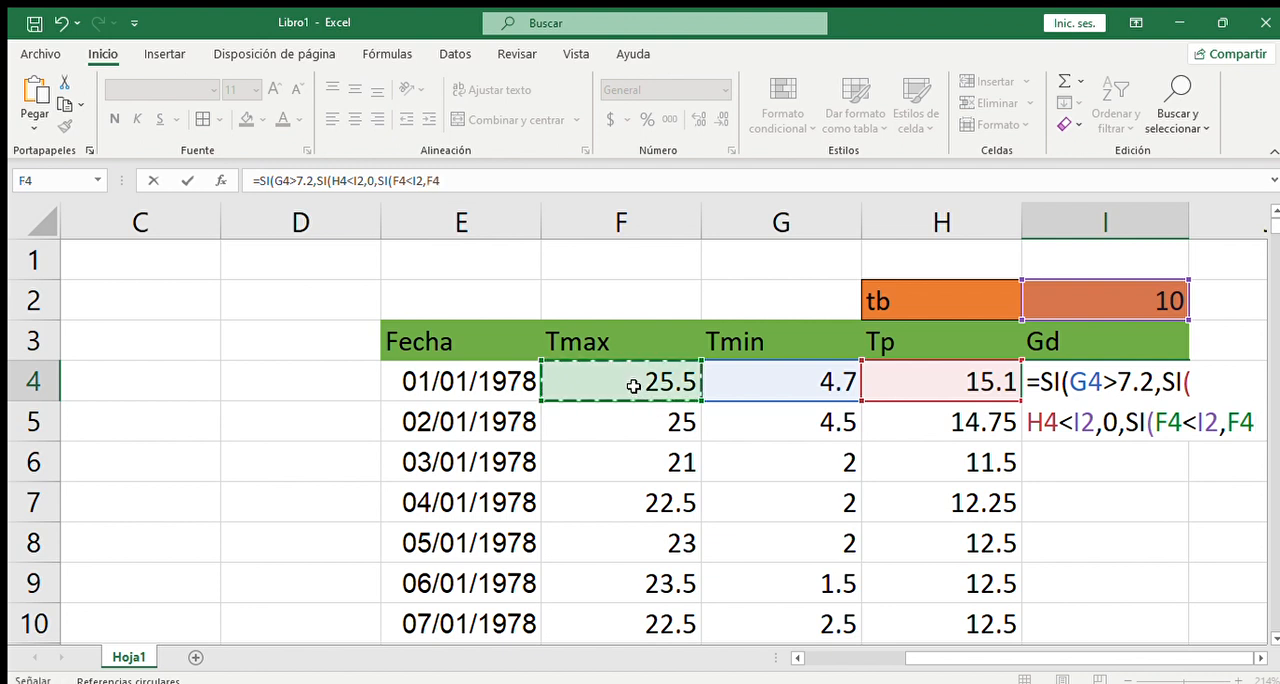
text(/2)
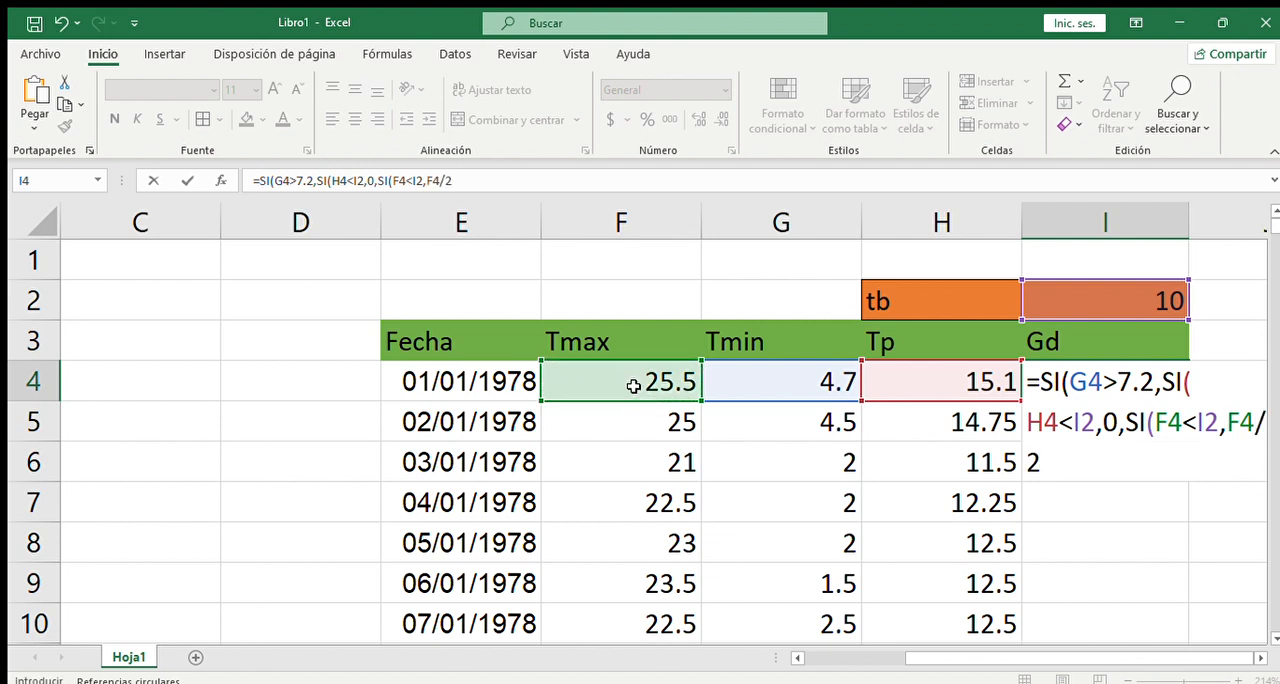
text(-)
click(942, 379)
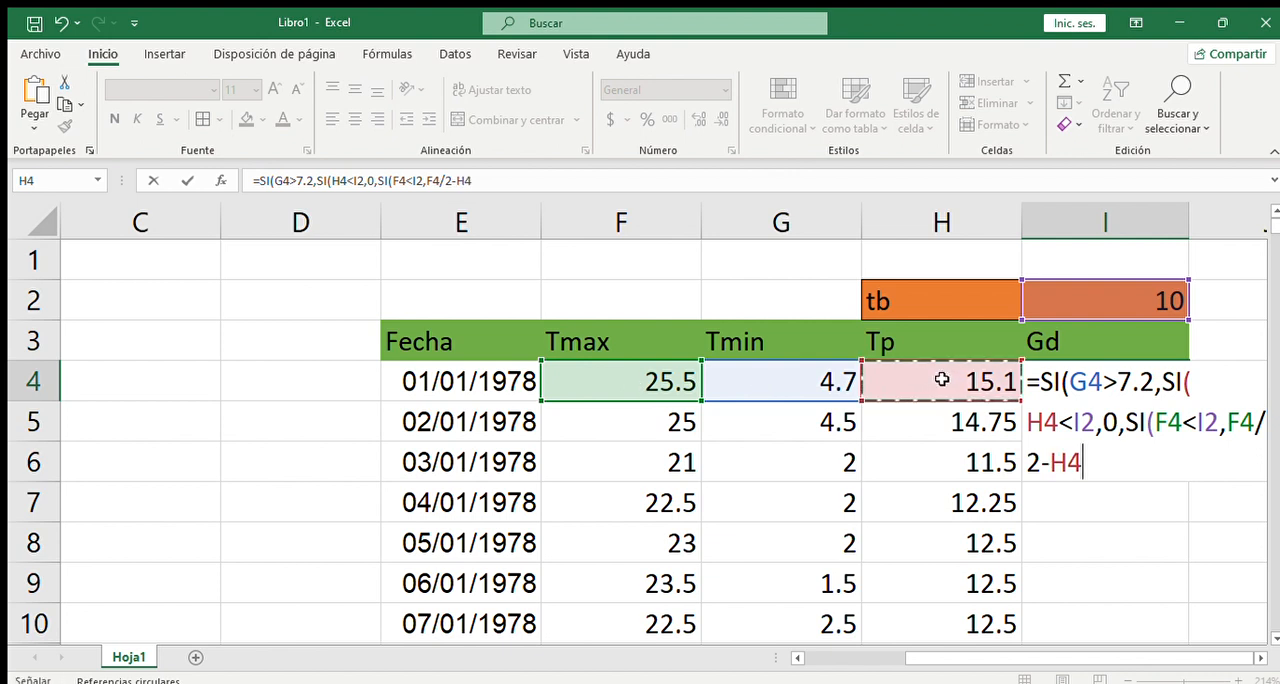
key(BackSpace)
key(BackSpace)
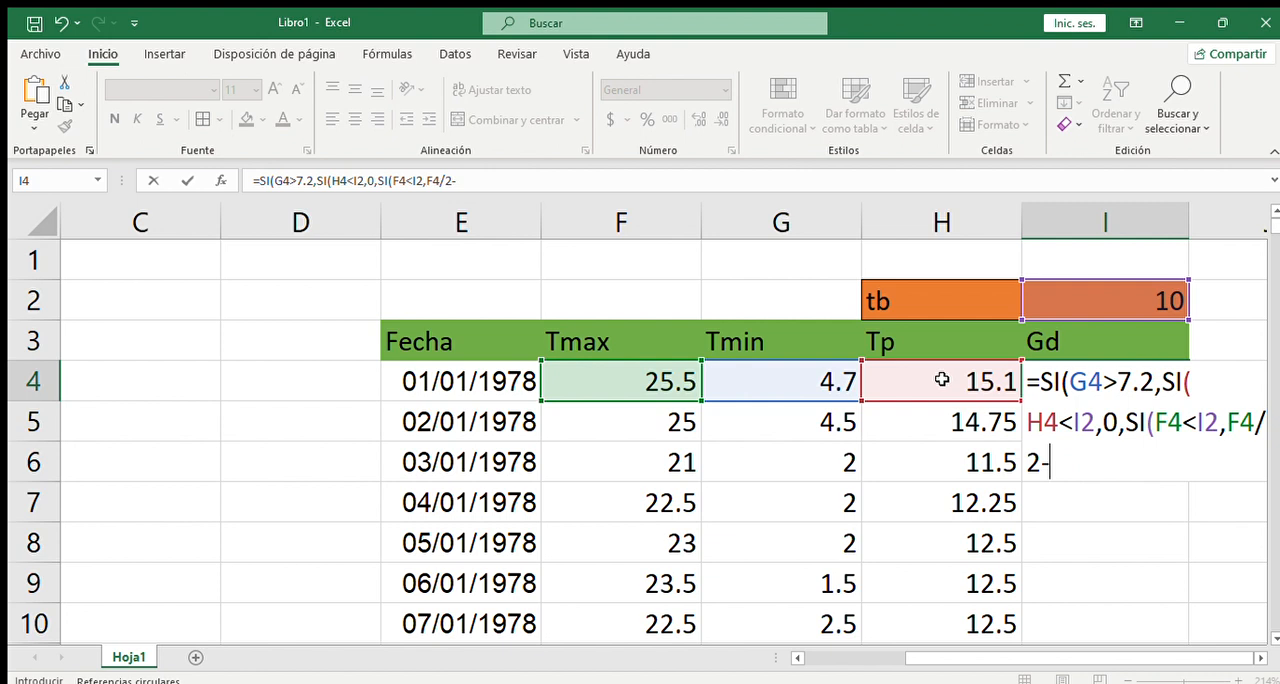
click(1122, 299)
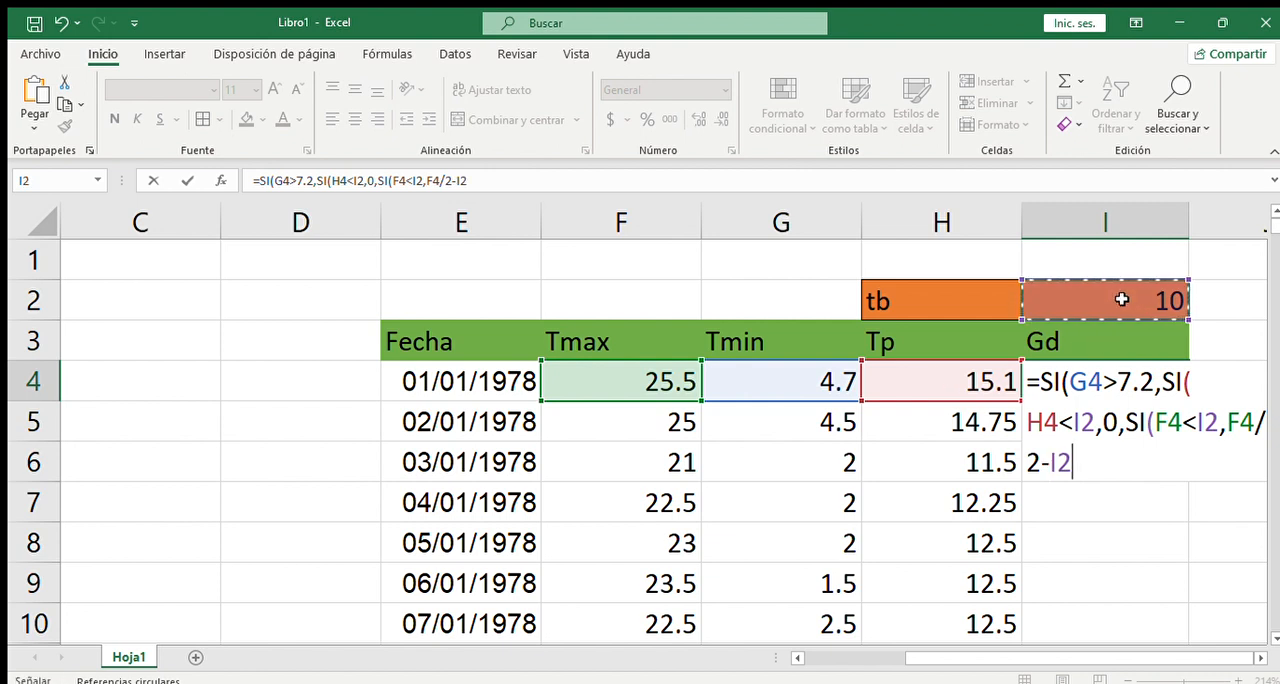
text(/)
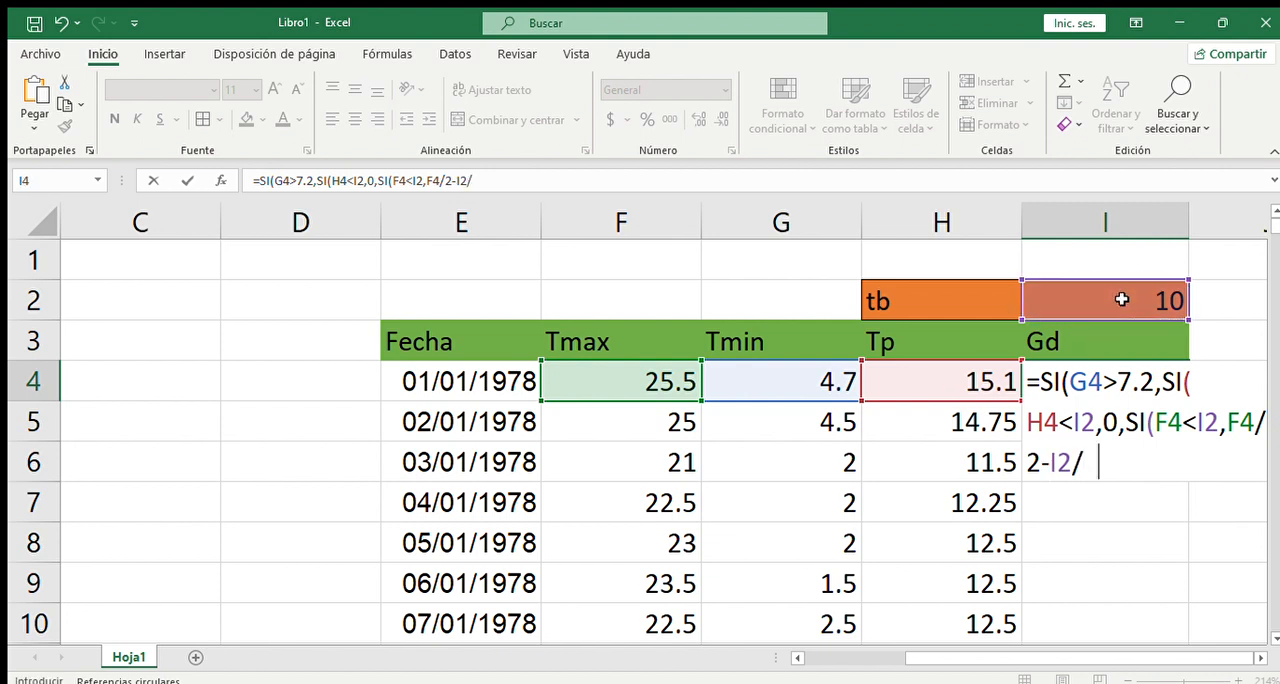
text(2)
- Set H4-I2 as the innermost SI's value if false, then close and enter the I4 formula
text(,)
click(945, 374)
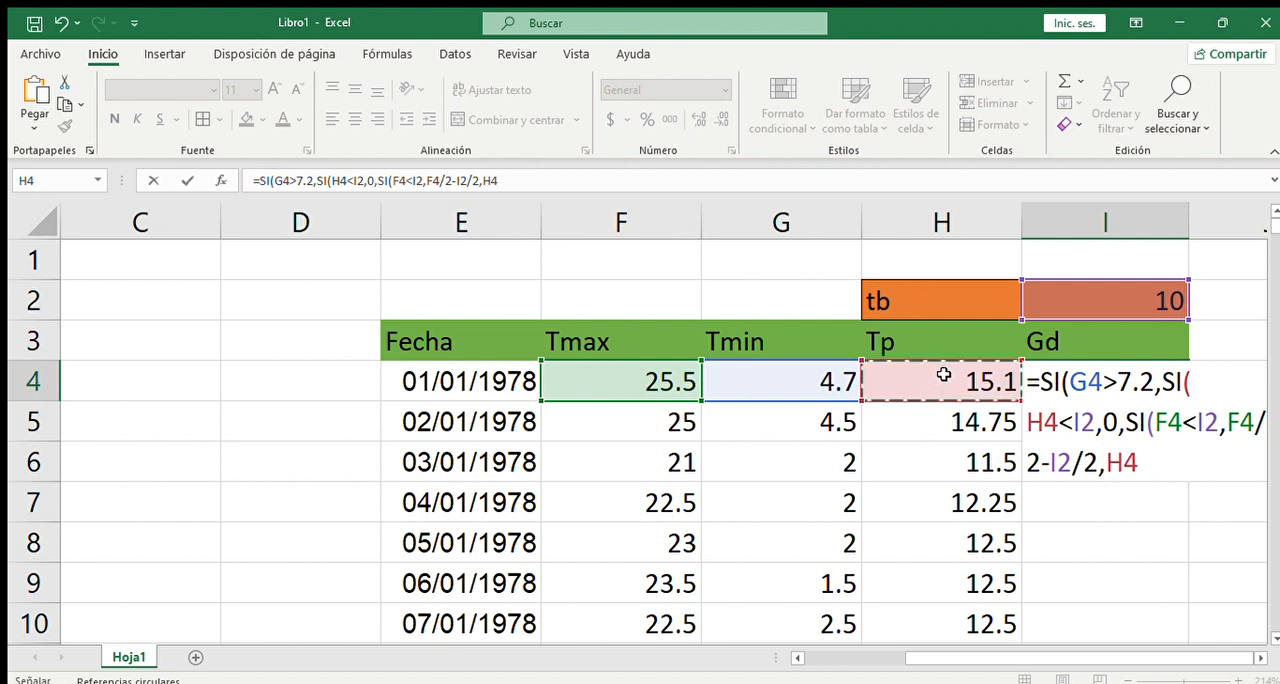
text(-)
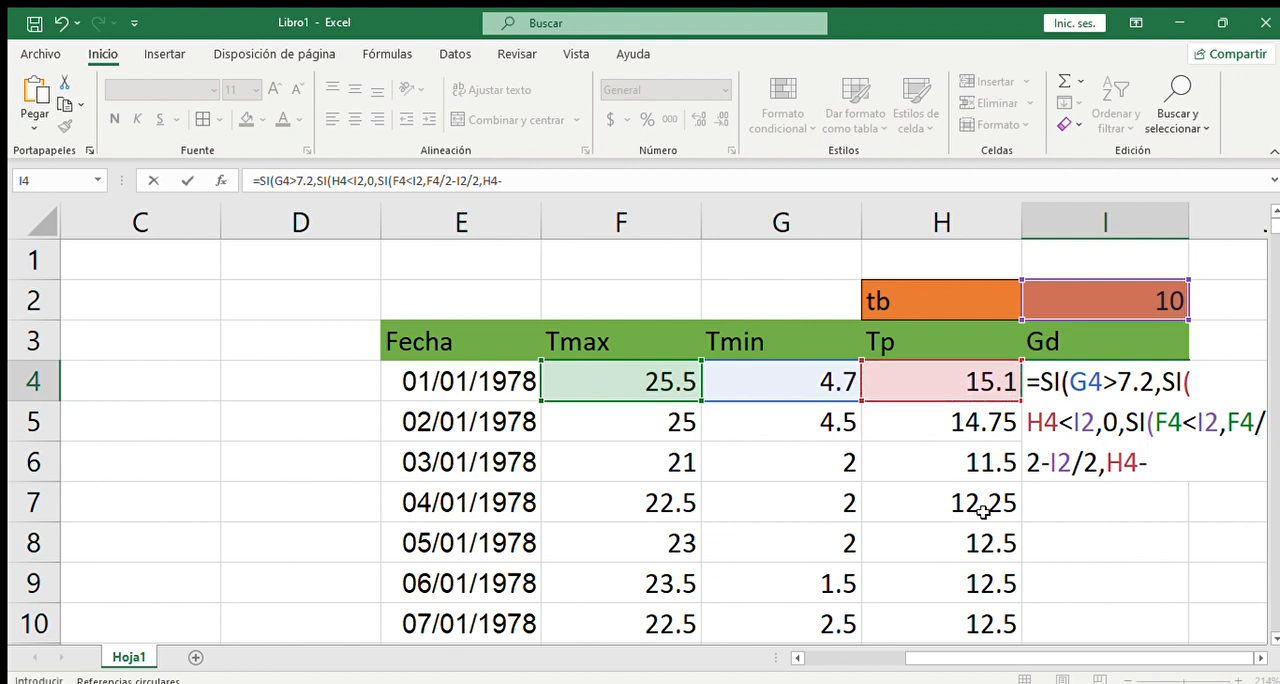
click(1163, 298)
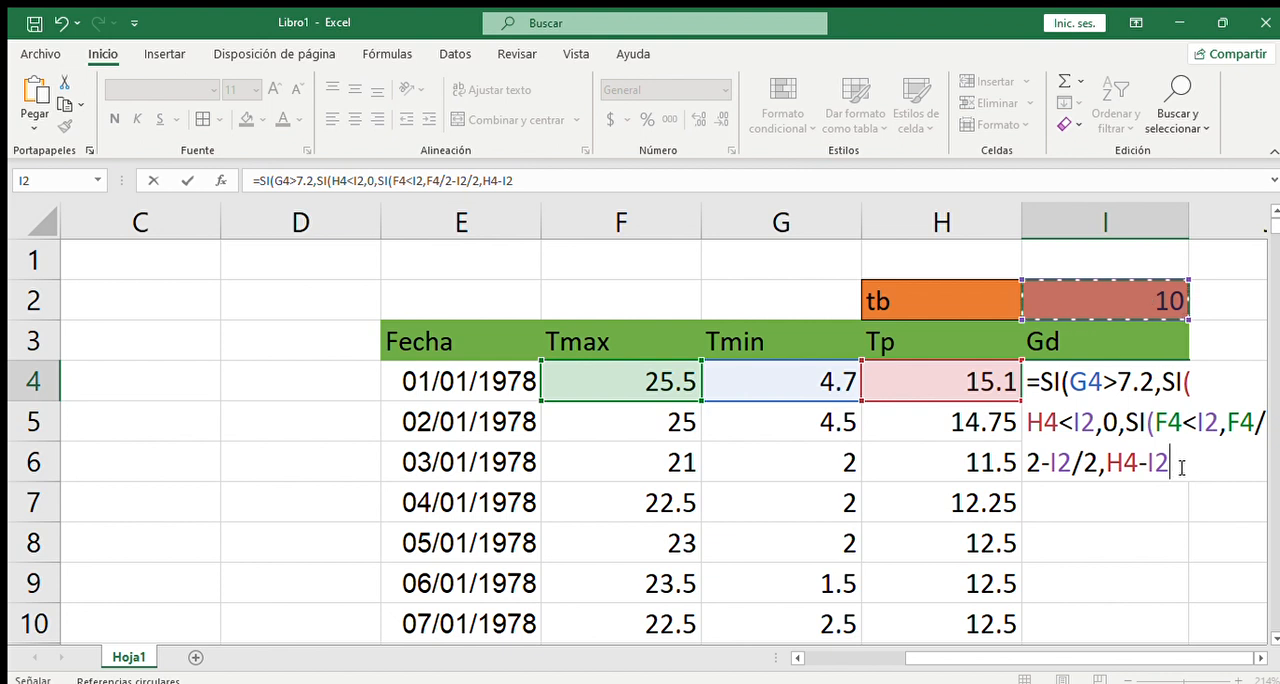
text())
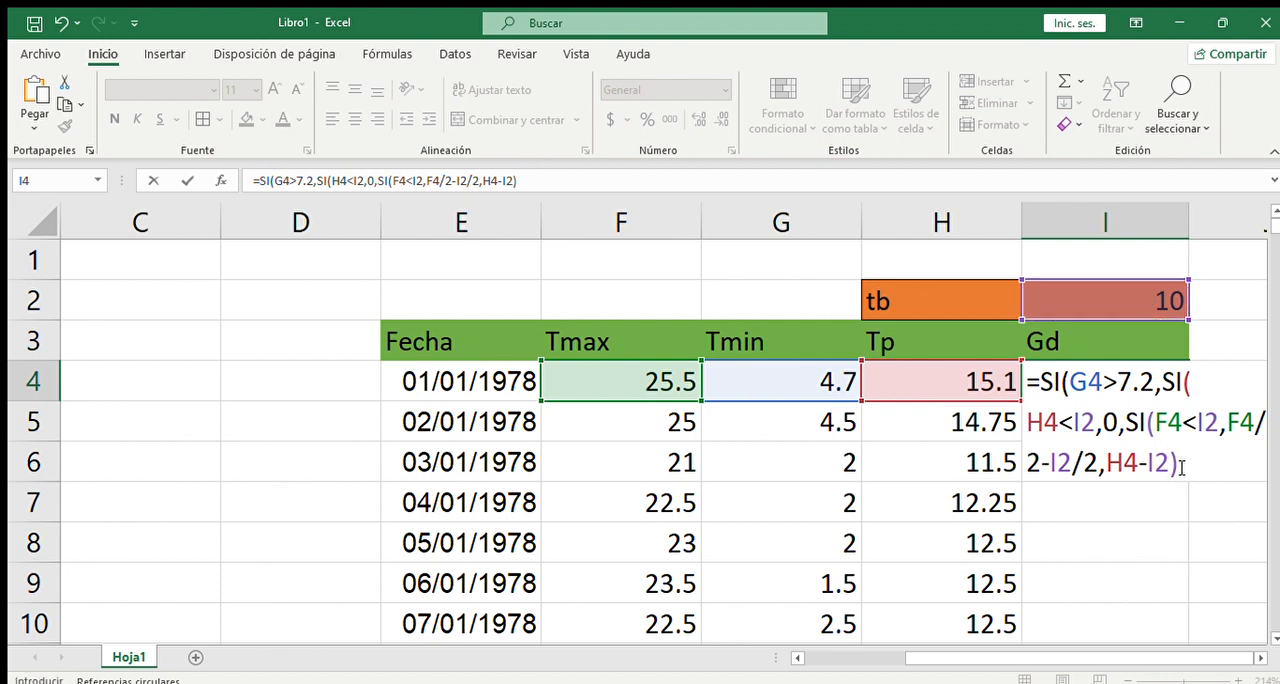
key(Return)
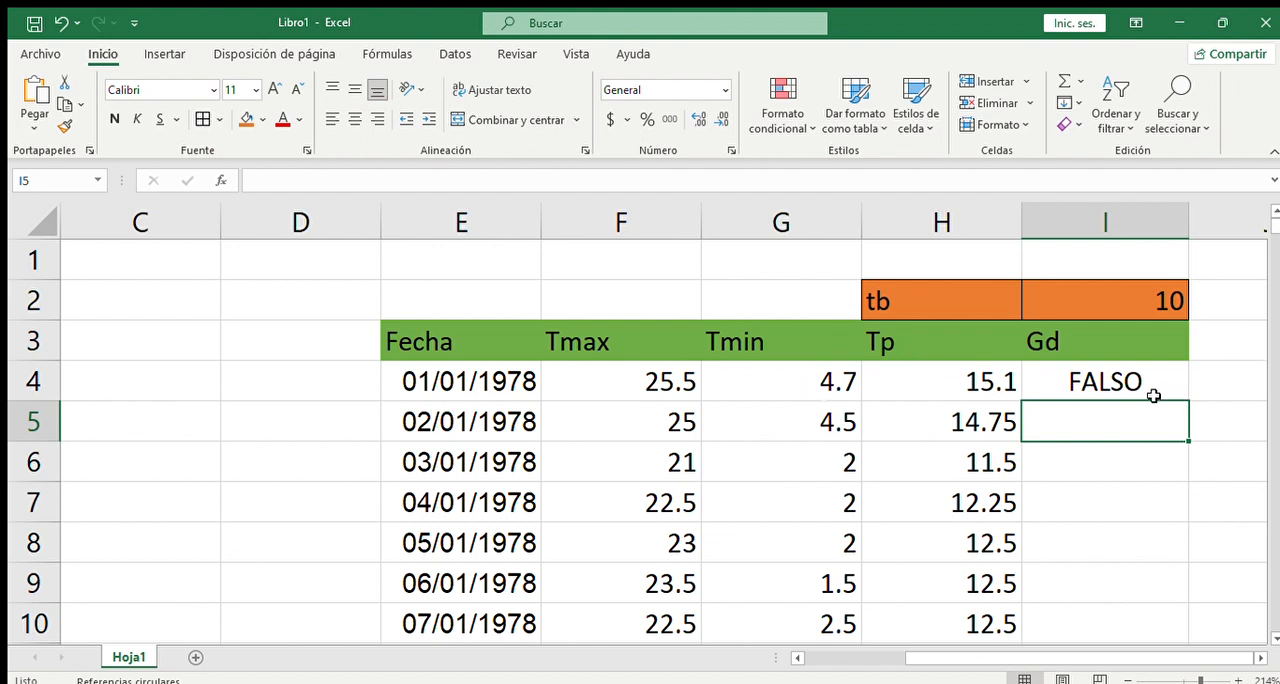
- Edit the I4 formula to return "hf" as the outer SI's value if false
click(1100, 380)
double_click(1140, 381)
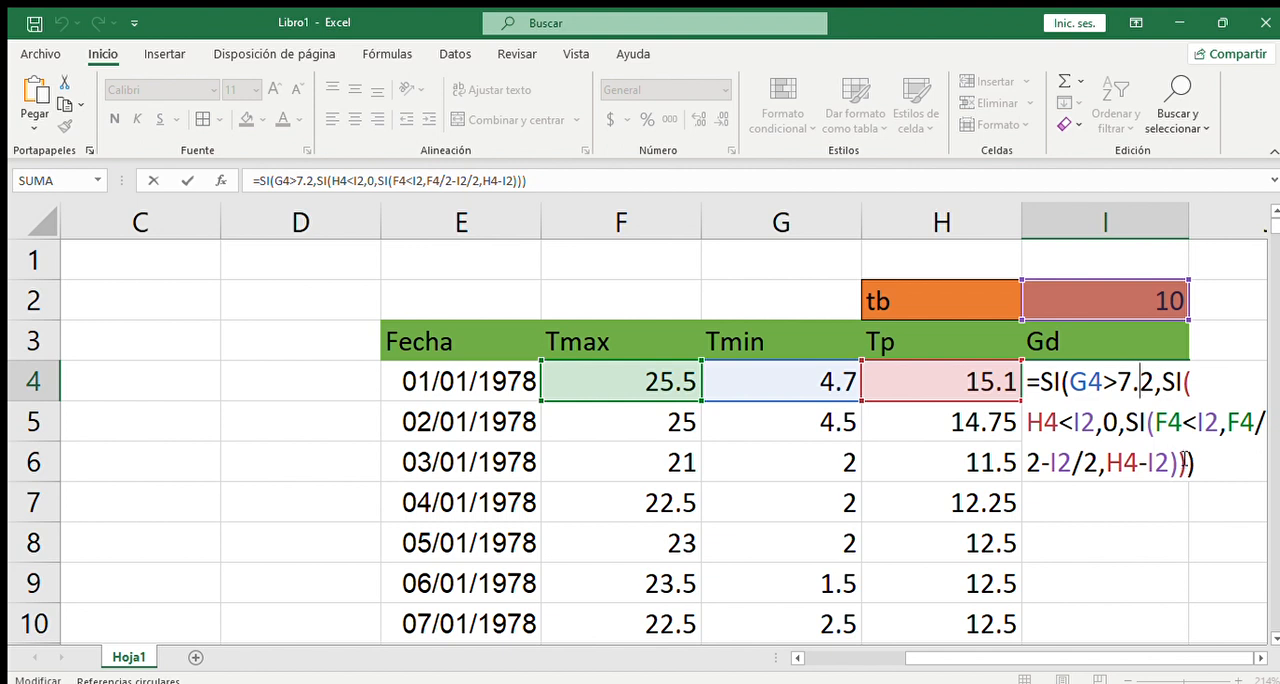
click(1189, 462)
text(,)
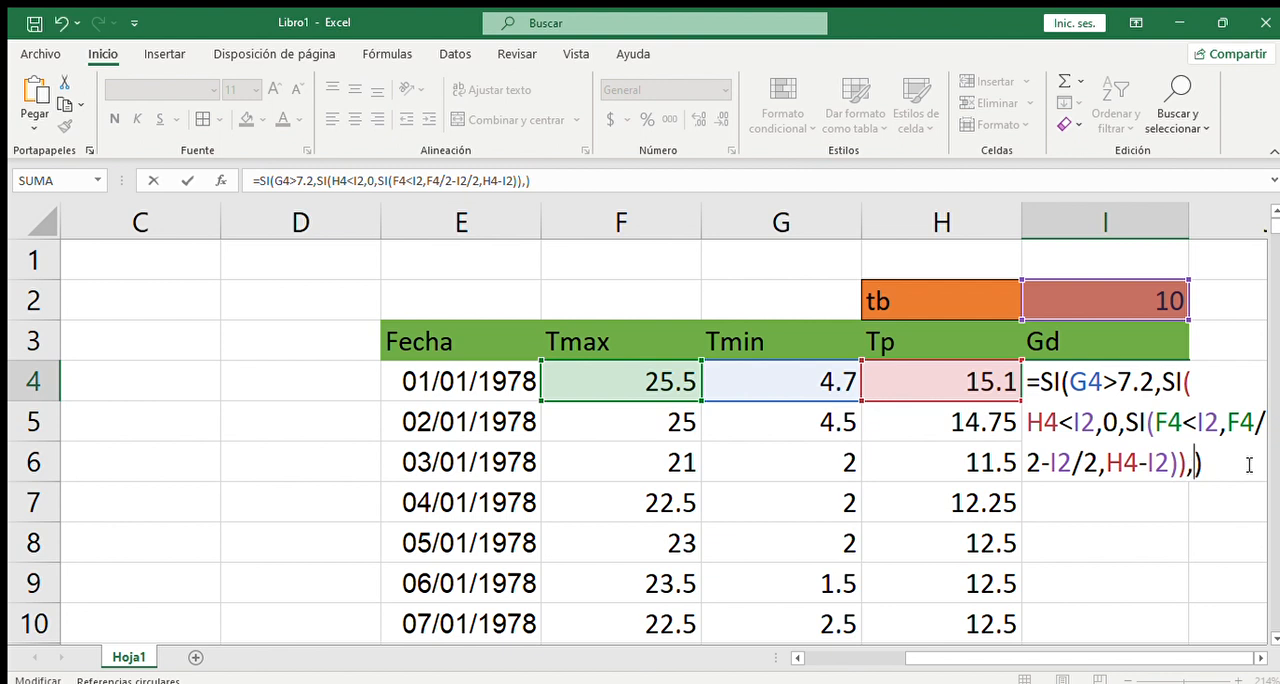
text(")
text(hf)
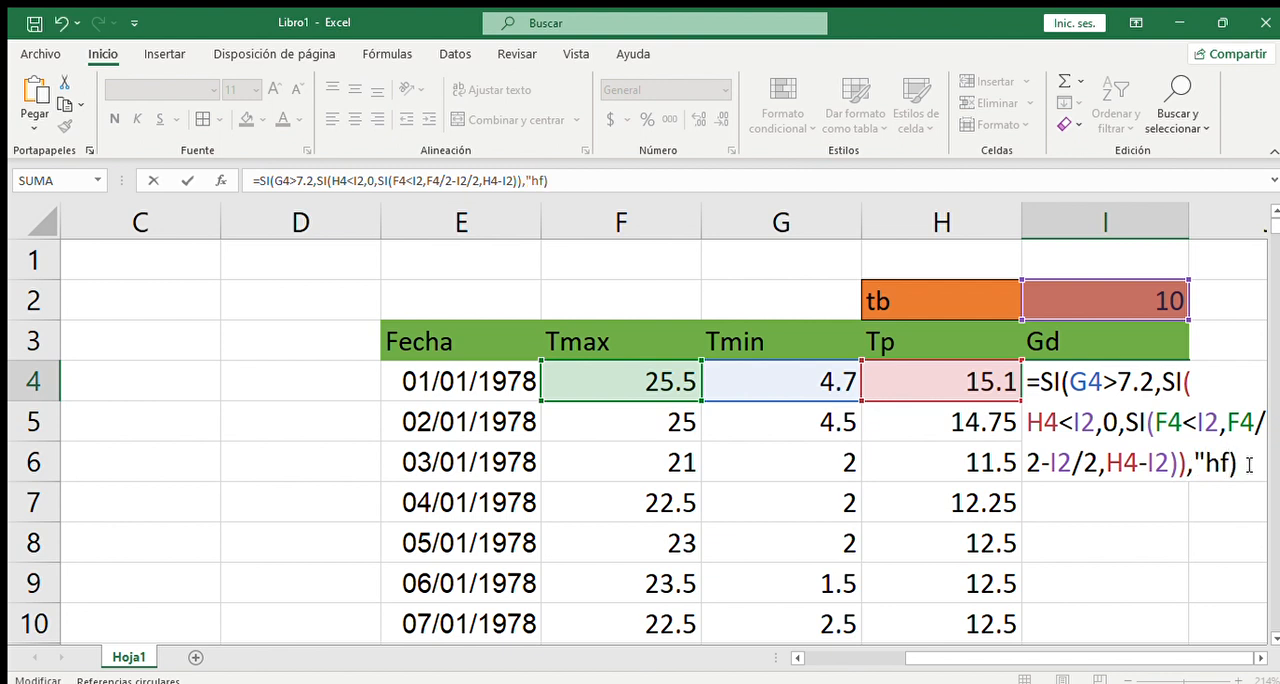
text(")
key(Return)
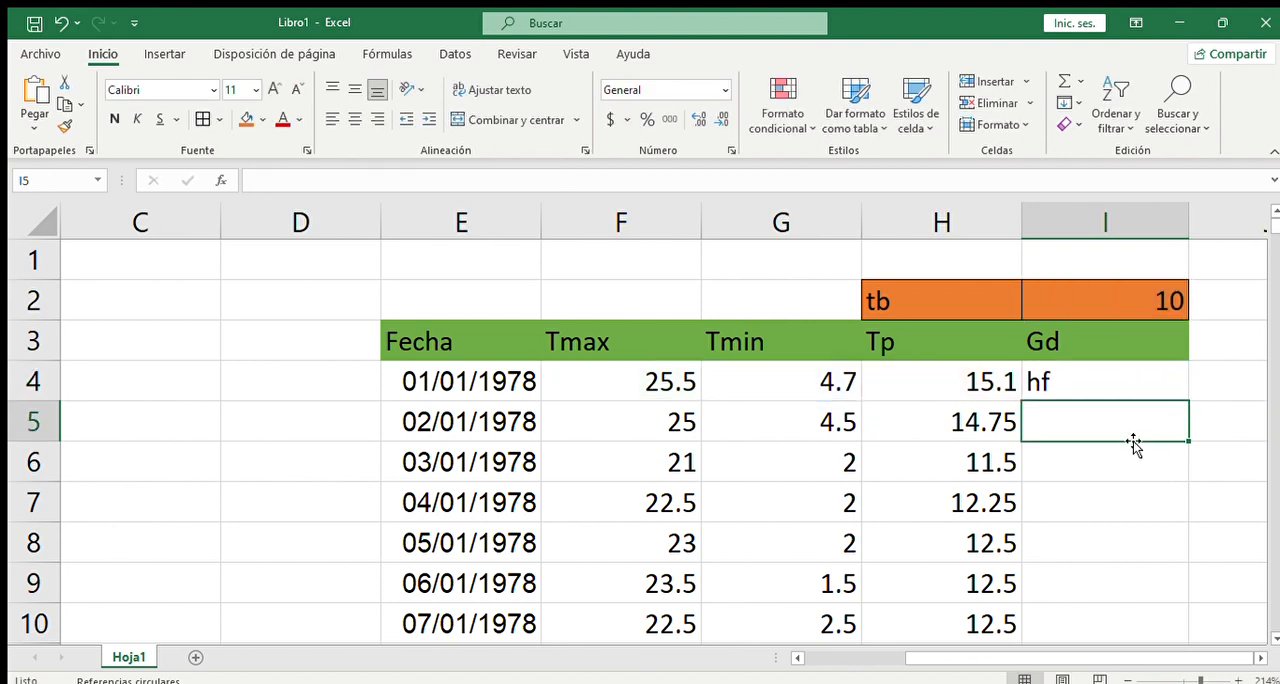
- Fill the I4 formula down the Gd column through the last date, row 368
click(1079, 383)
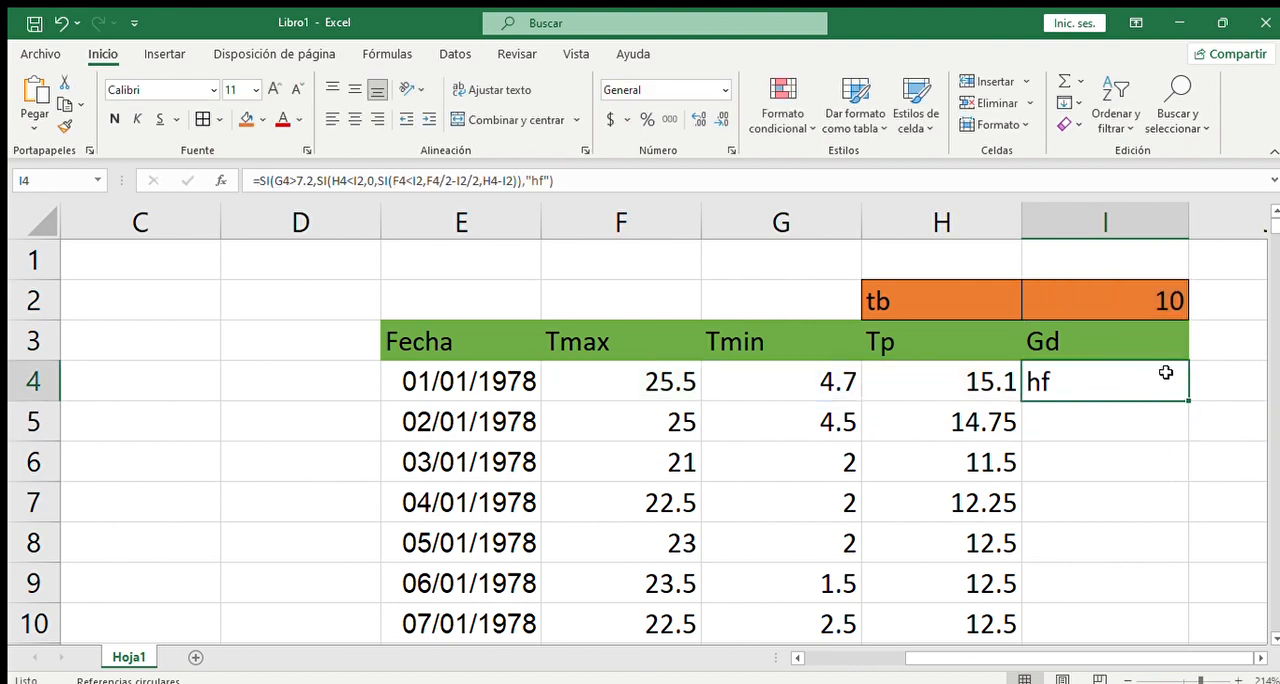
drag(1187, 399, 1143, 498)
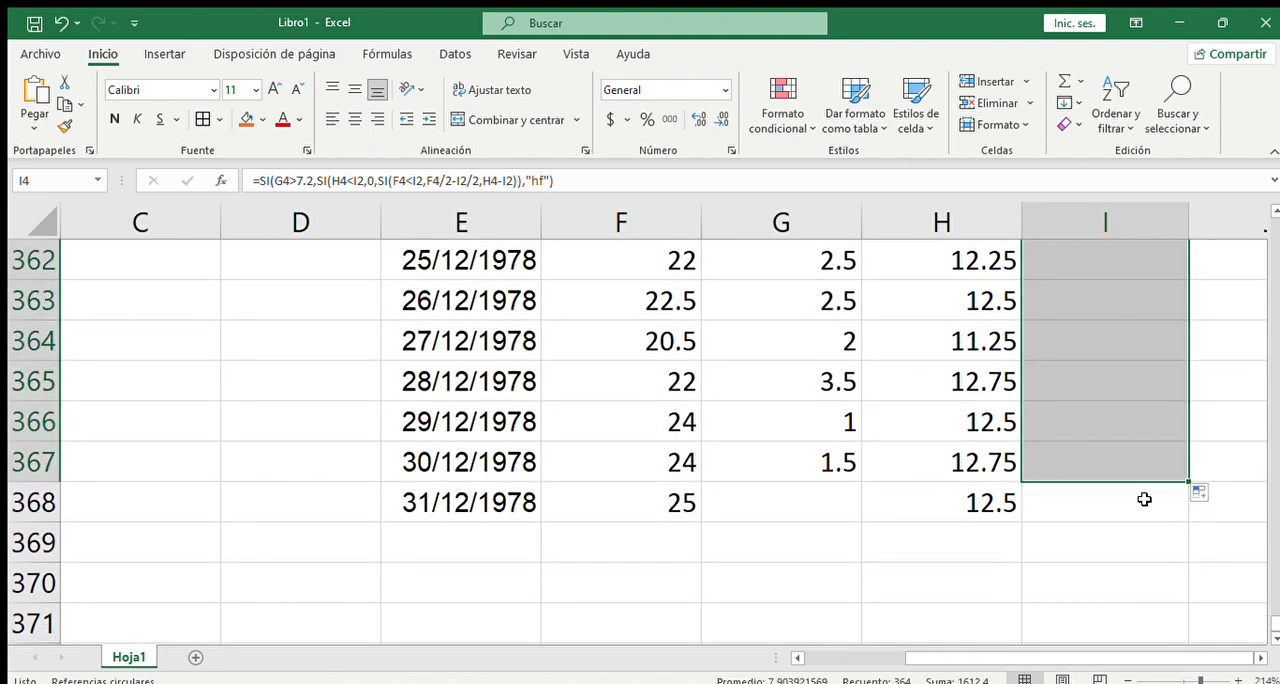
click(1136, 526)
click(1175, 470)
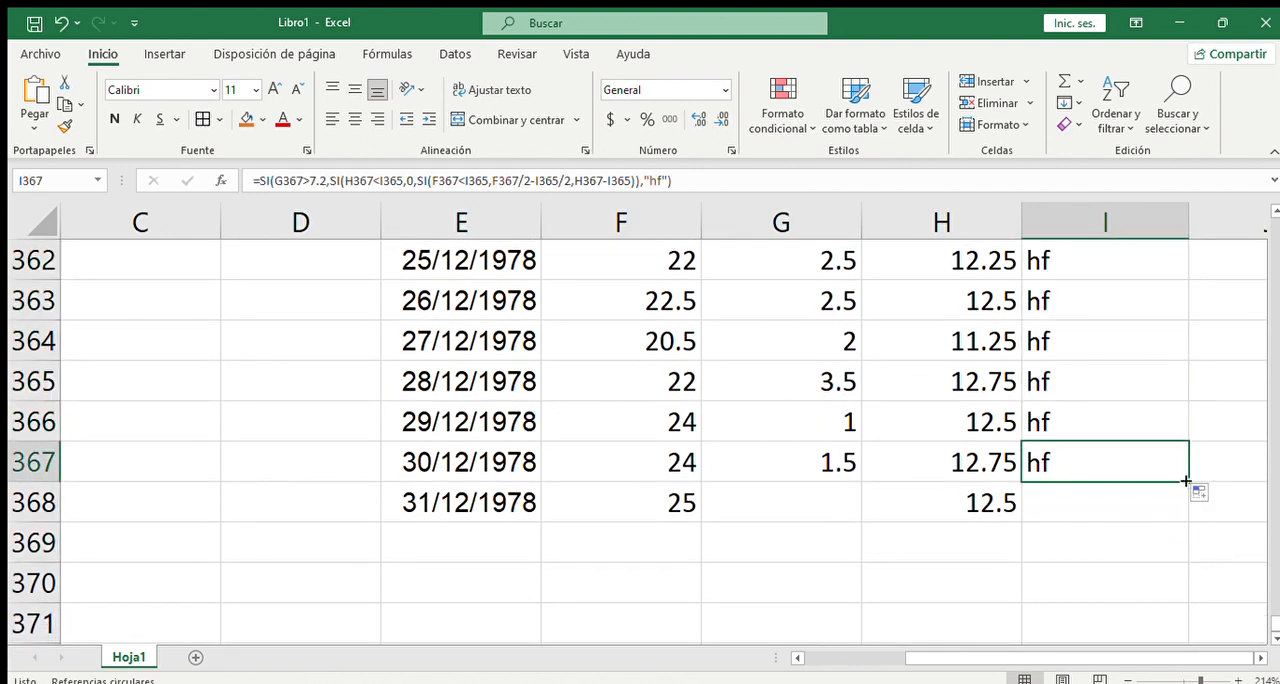
drag(1189, 482, 1189, 511)
- Examine the Gd results in the November and December rows and the Tp formula in H347
scroll(1229, 422, up, 7)
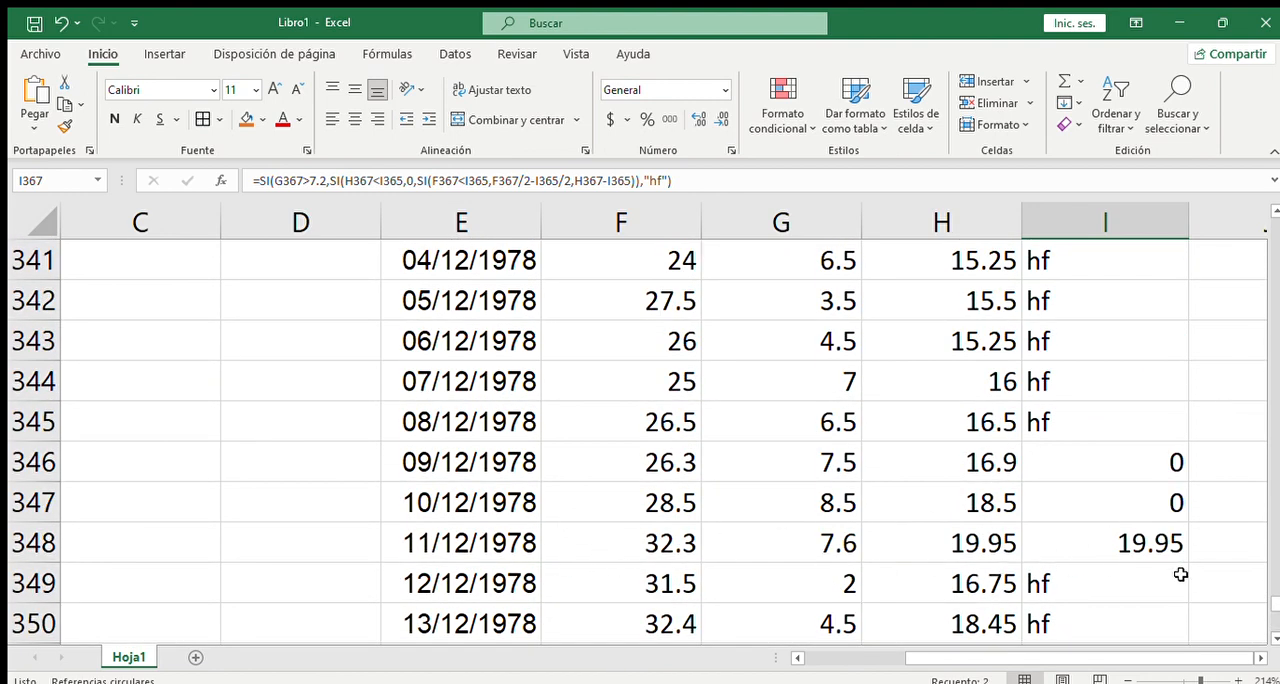
scroll(1177, 578, up, 1)
scroll(1170, 578, down, 1)
click(997, 502)
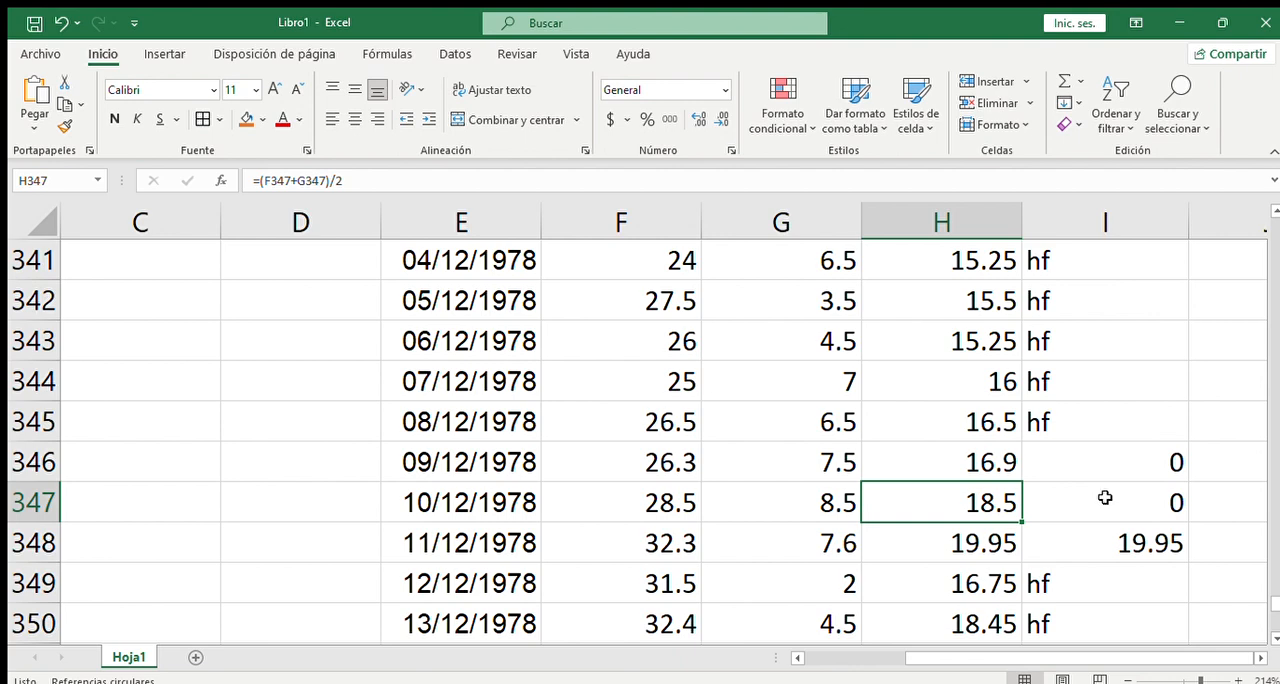
scroll(983, 440, up, 8)
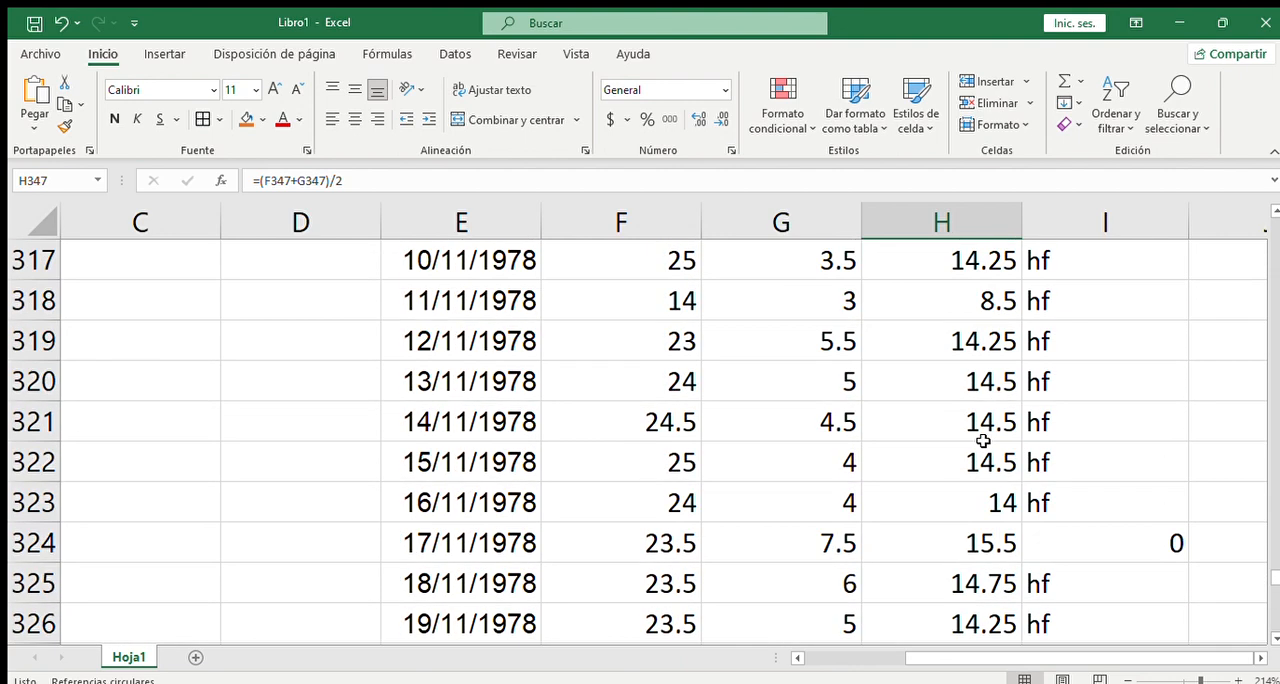
- Go back to the start of the table and inspect the Gd formula in I4, leaving it as it is
scroll(983, 440, up, 2)
scroll(1275, 520, up, 6)
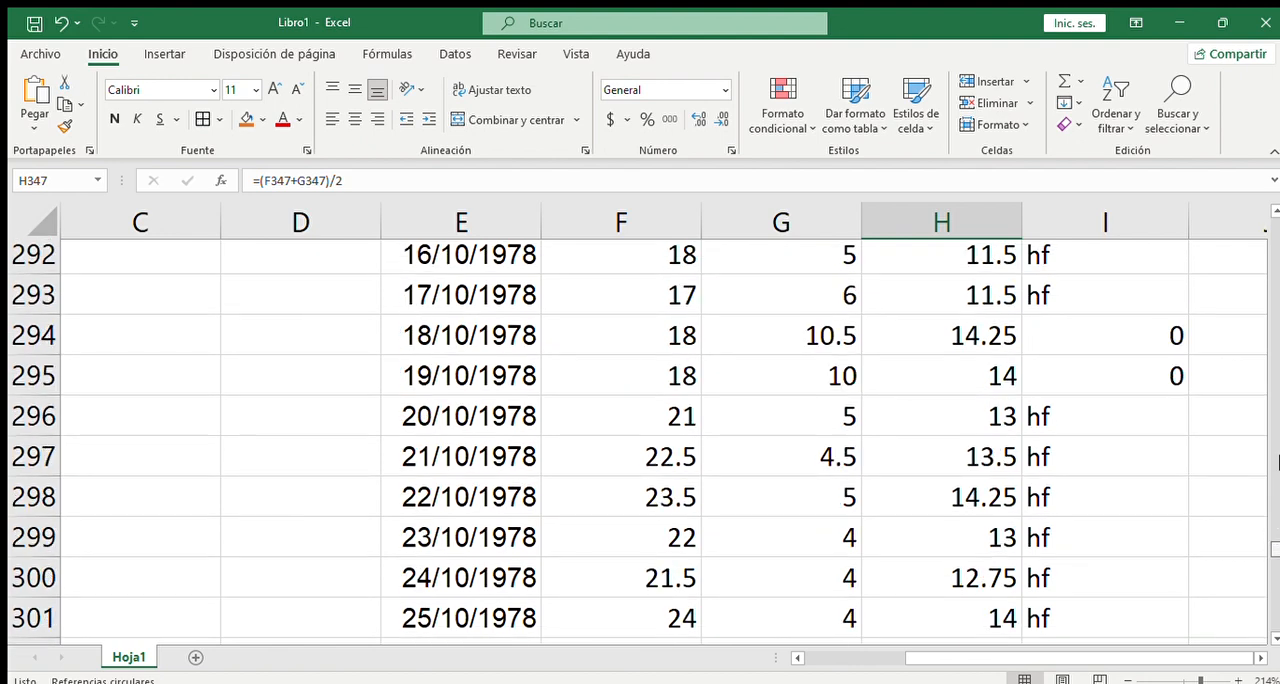
drag(1277, 460, 1275, 212)
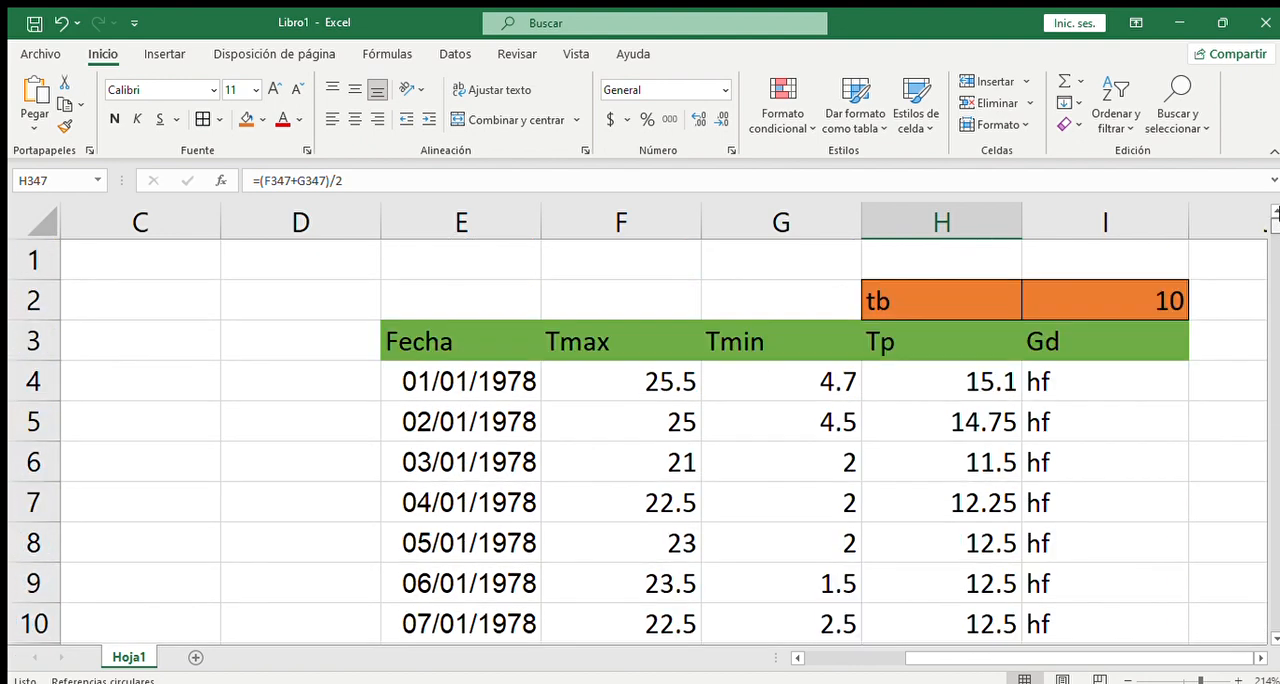
click(1137, 376)
double_click(1104, 381)
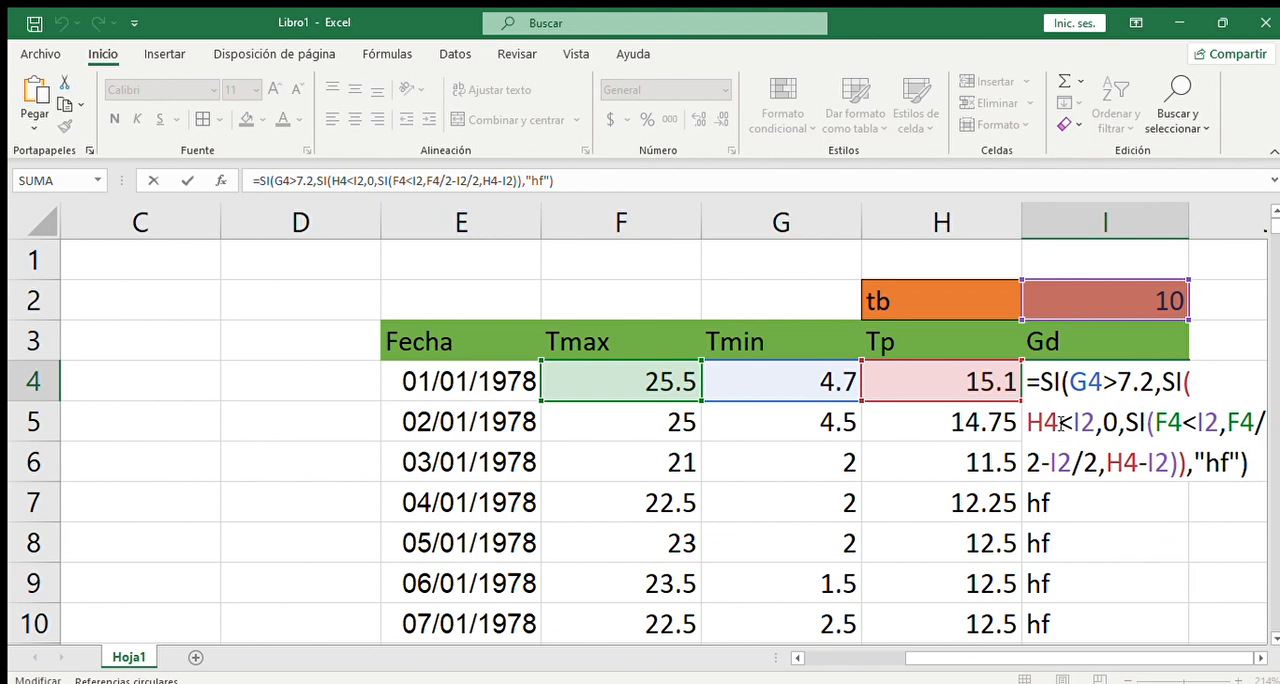
key(Escape)
- Check the January and early February Gd results and inspect the formula in I41
scroll(1050, 410, down, 9)
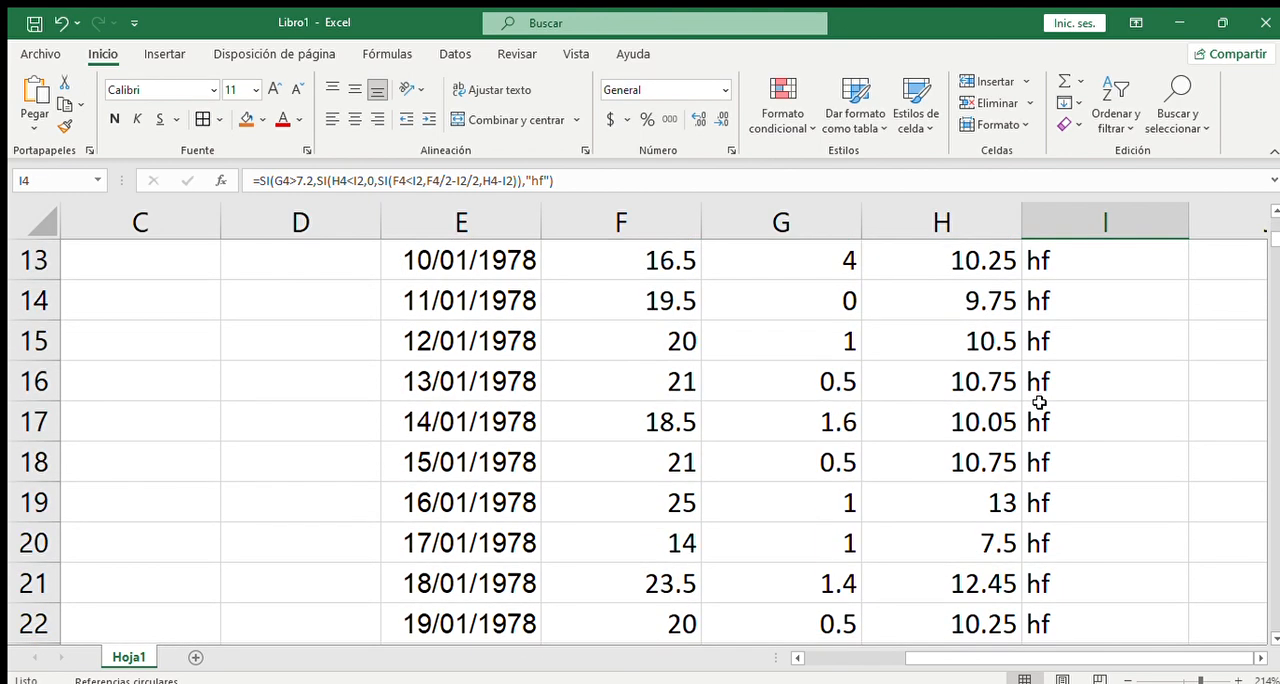
scroll(1040, 402, down, 4)
scroll(1040, 402, up, 2)
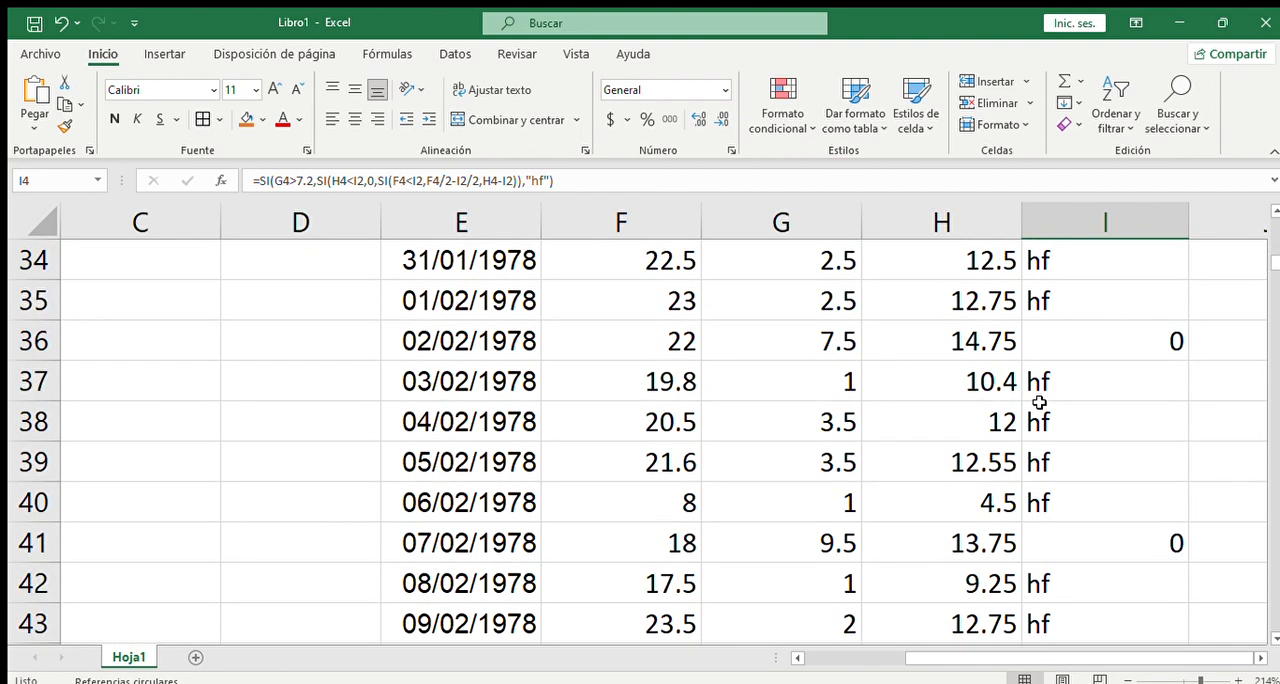
scroll(1040, 402, down, 1)
double_click(1071, 421)
key(Escape)
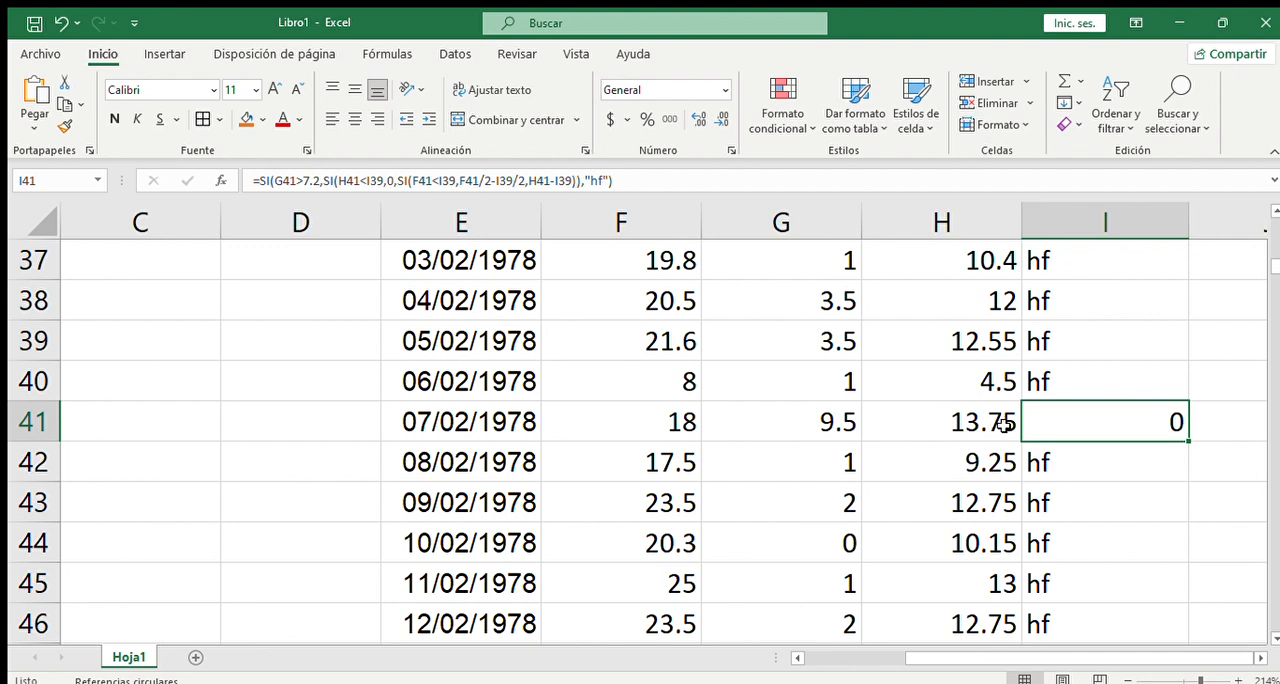
- Compare the 07/02/1978 temperatures with the cells that the I41 formula references, then close it without edits
scroll(957, 384, up, 3)
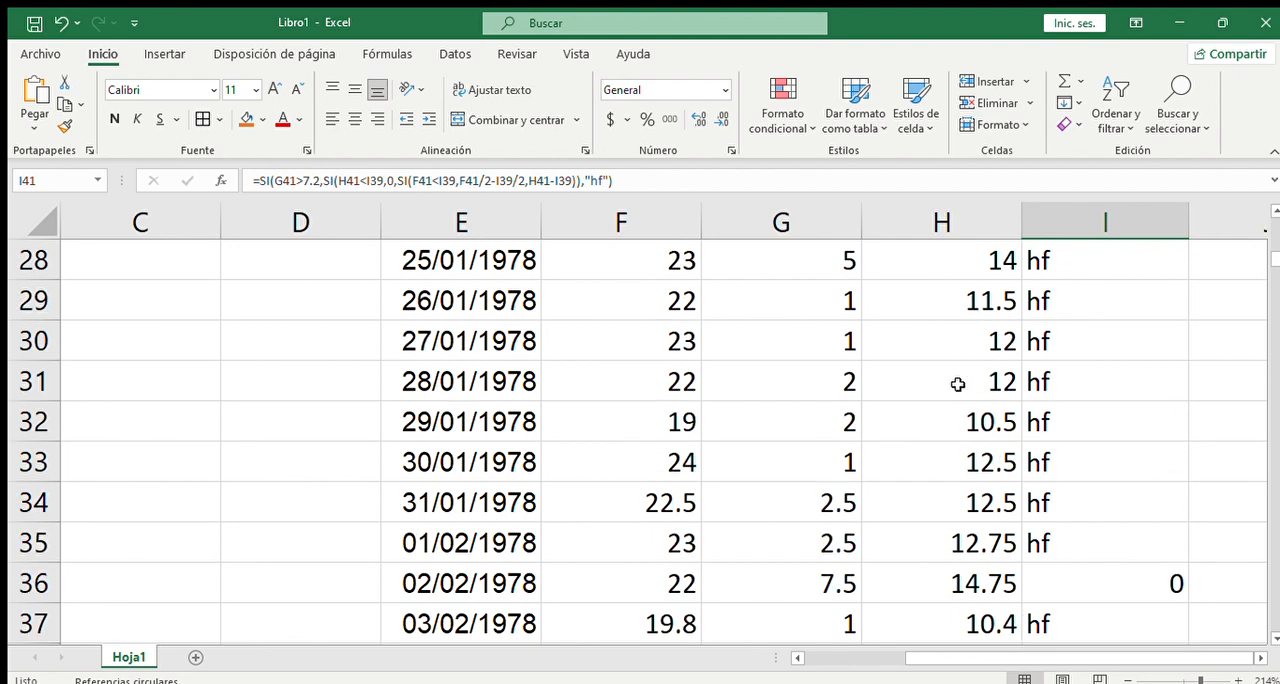
scroll(957, 384, up, 9)
scroll(973, 377, down, 3)
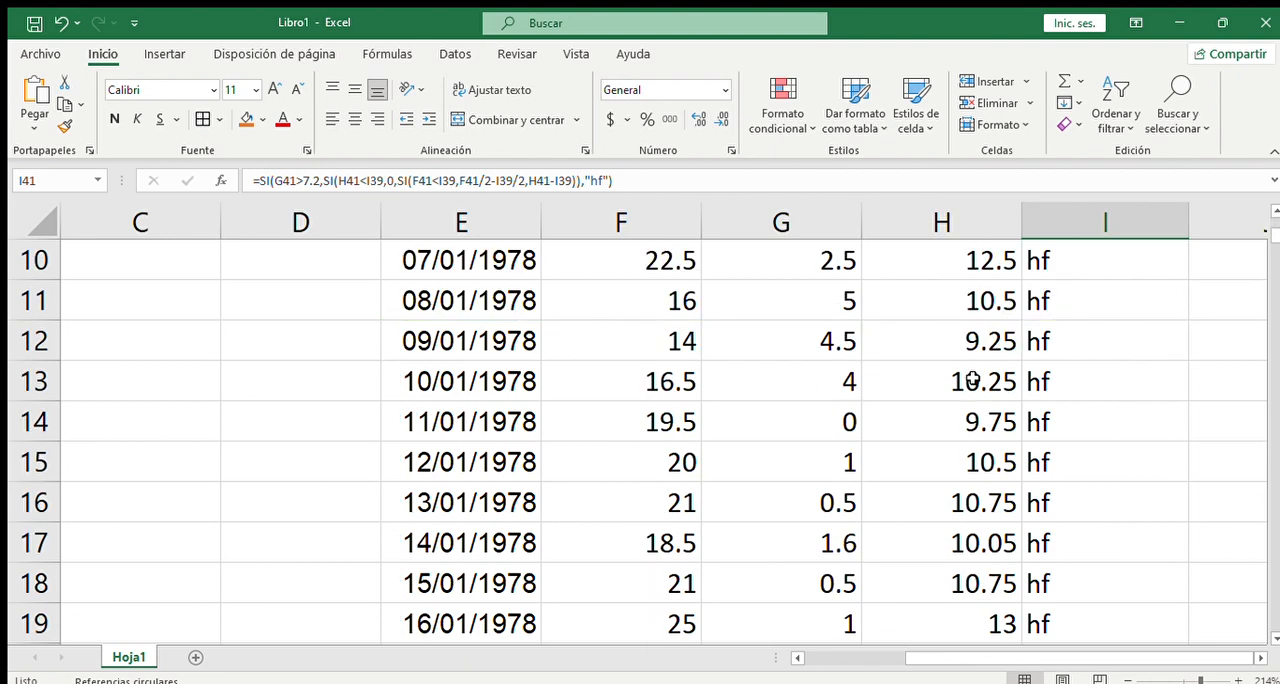
scroll(973, 377, down, 10)
scroll(1082, 328, up, 1)
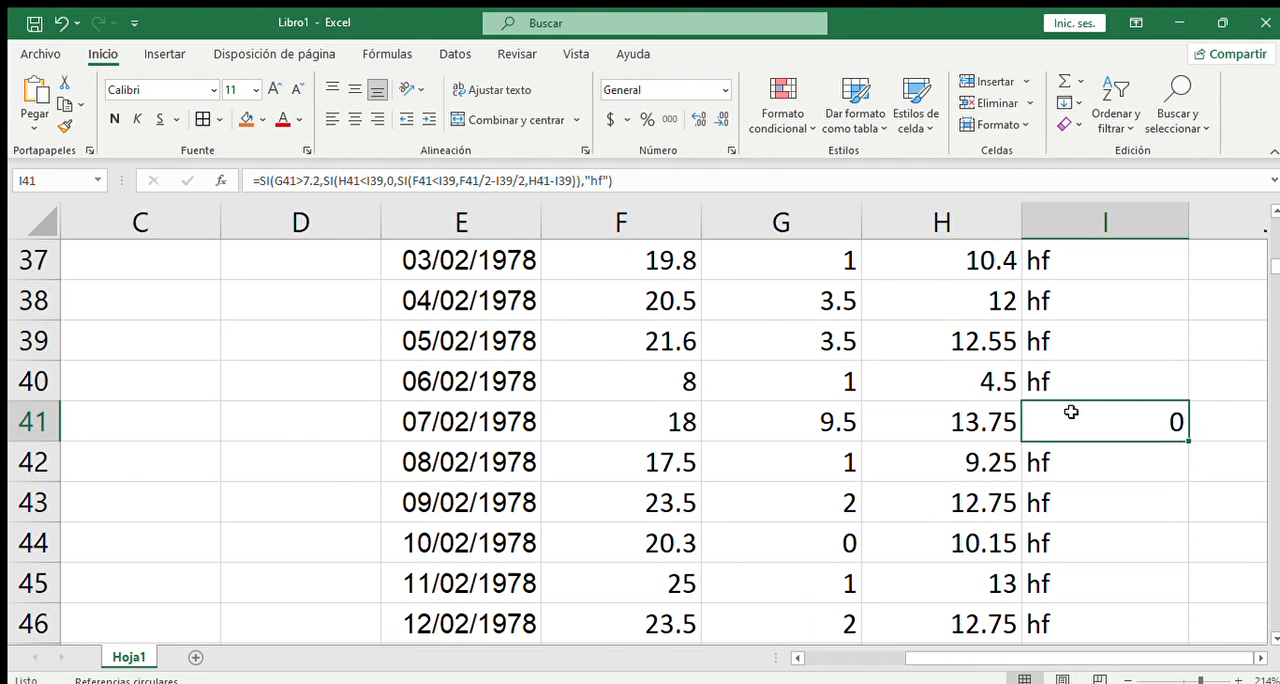
double_click(1071, 412)
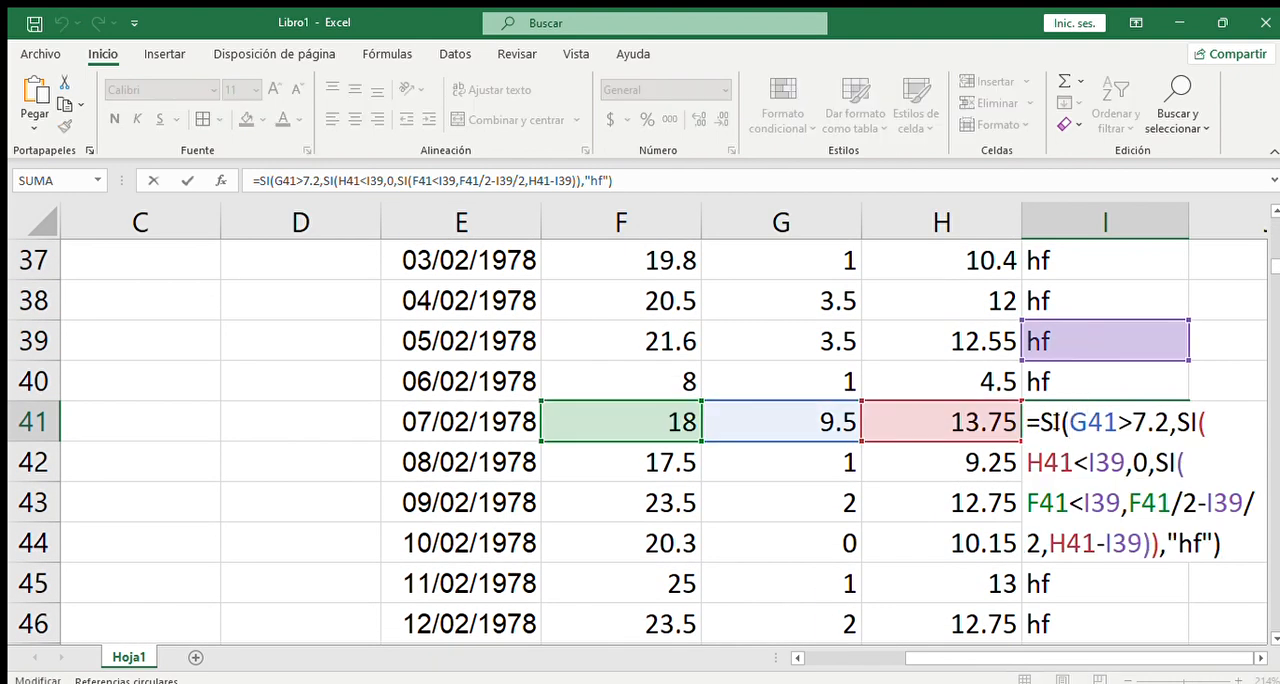
key(Escape)
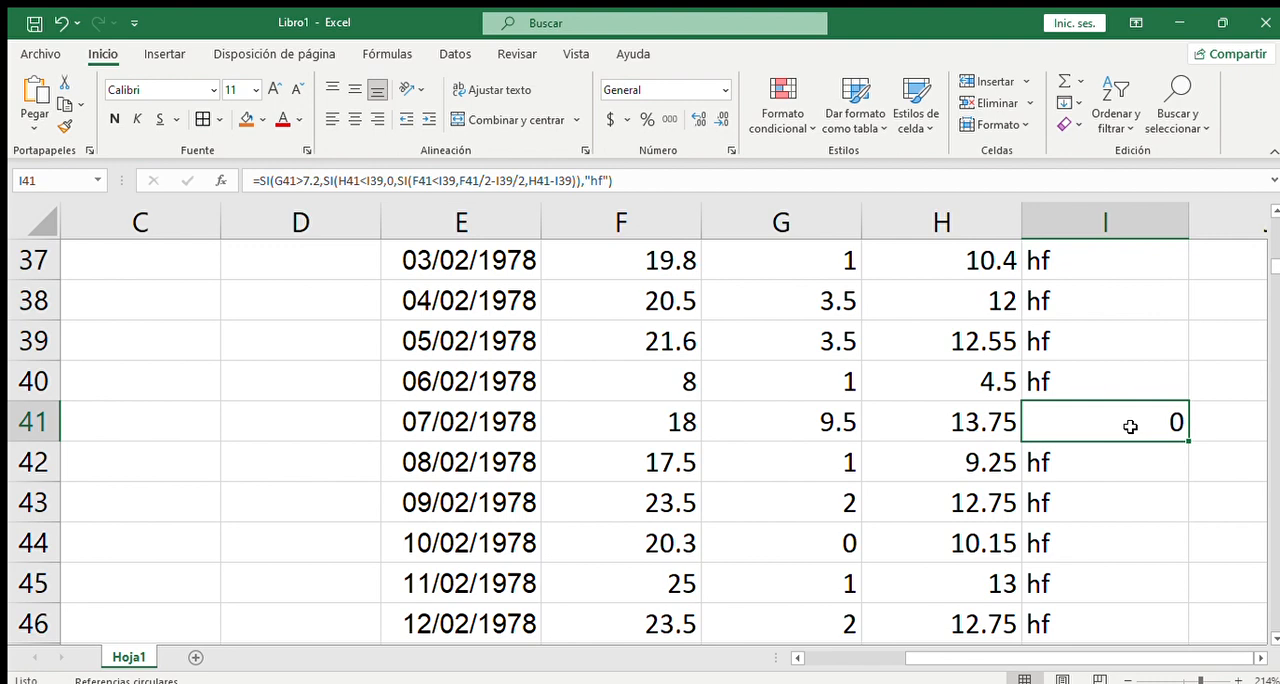
double_click(1076, 410)
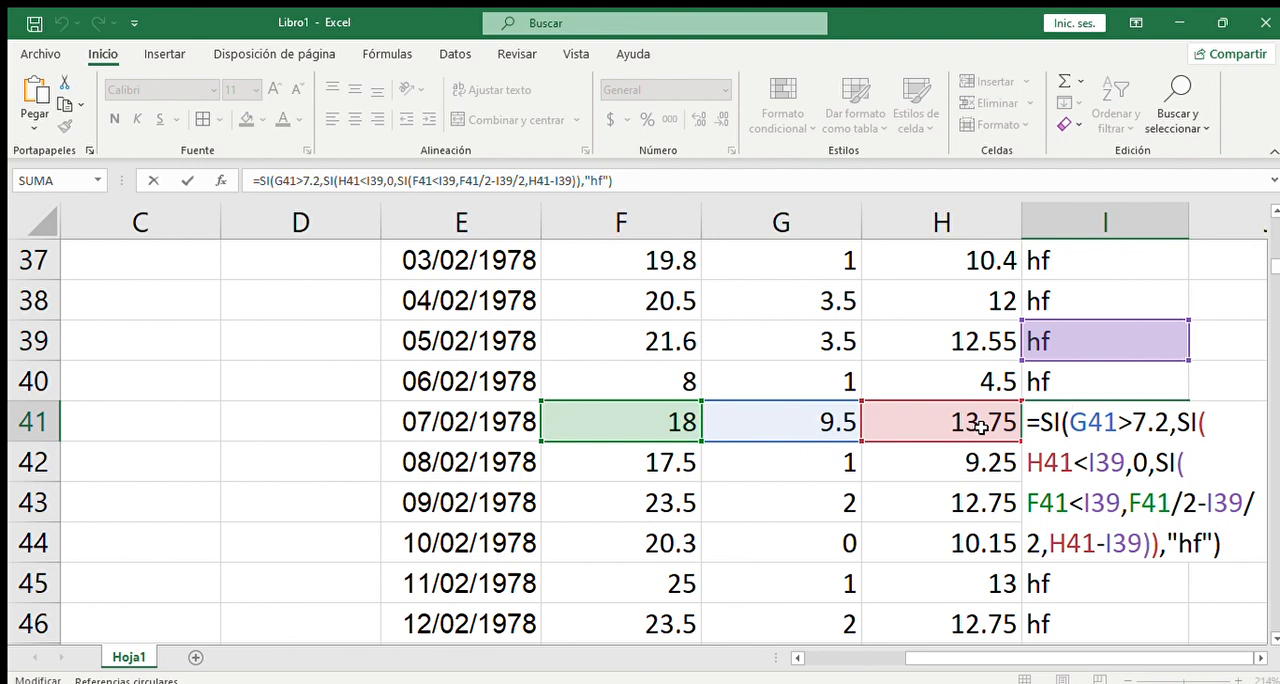
key(ctrl+Return)
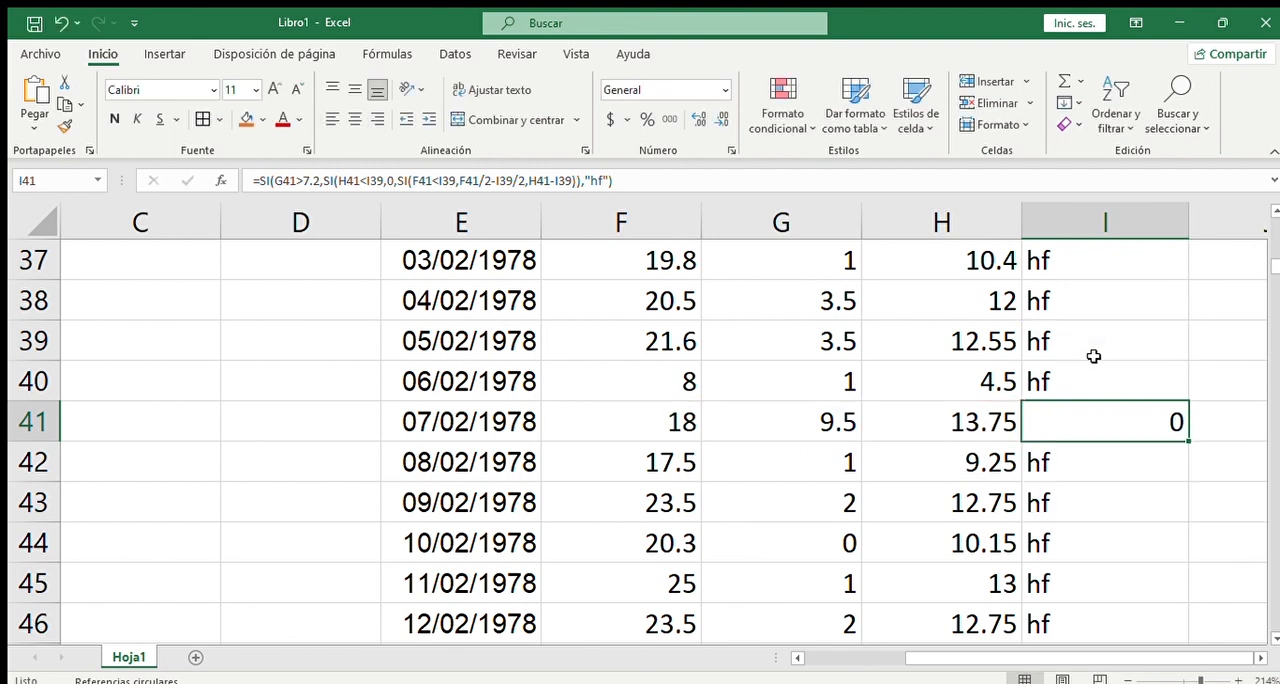
- Check the base temperature value in the tb cell I2 without changing it
scroll(1270, 268, up, 12)
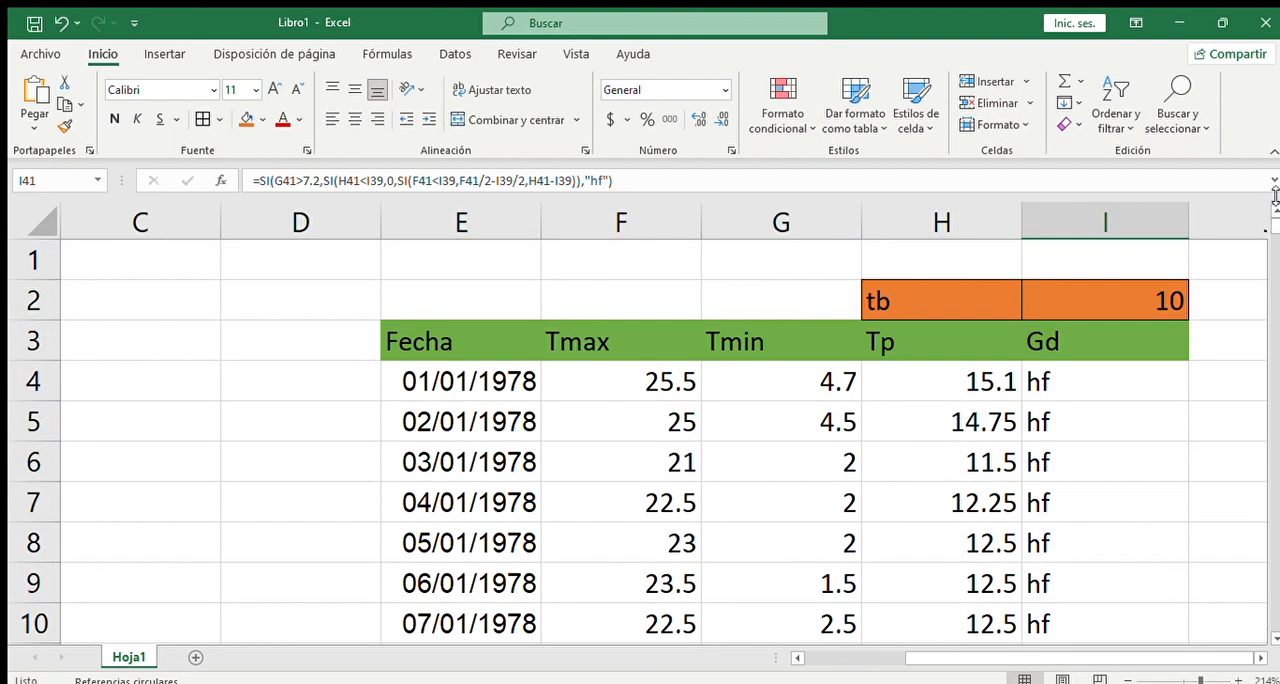
click(1175, 295)
double_click(1175, 295)
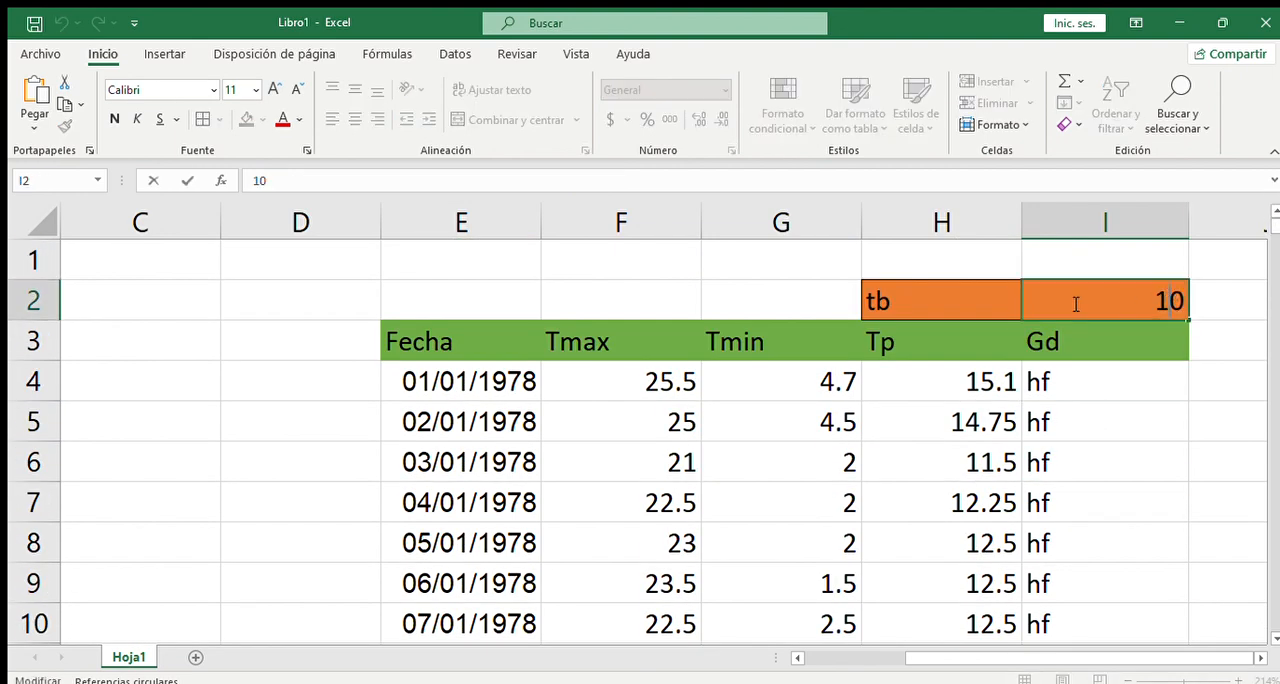
double_click(1118, 300)
click(1215, 304)
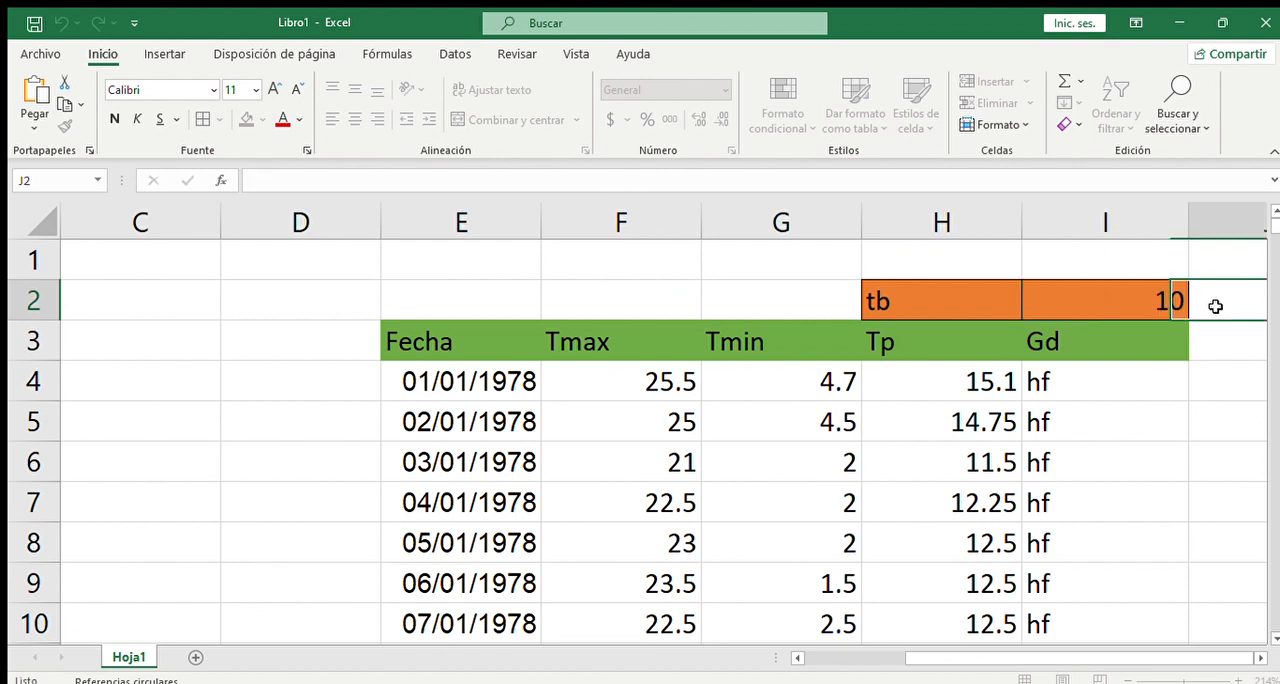
double_click(1149, 303)
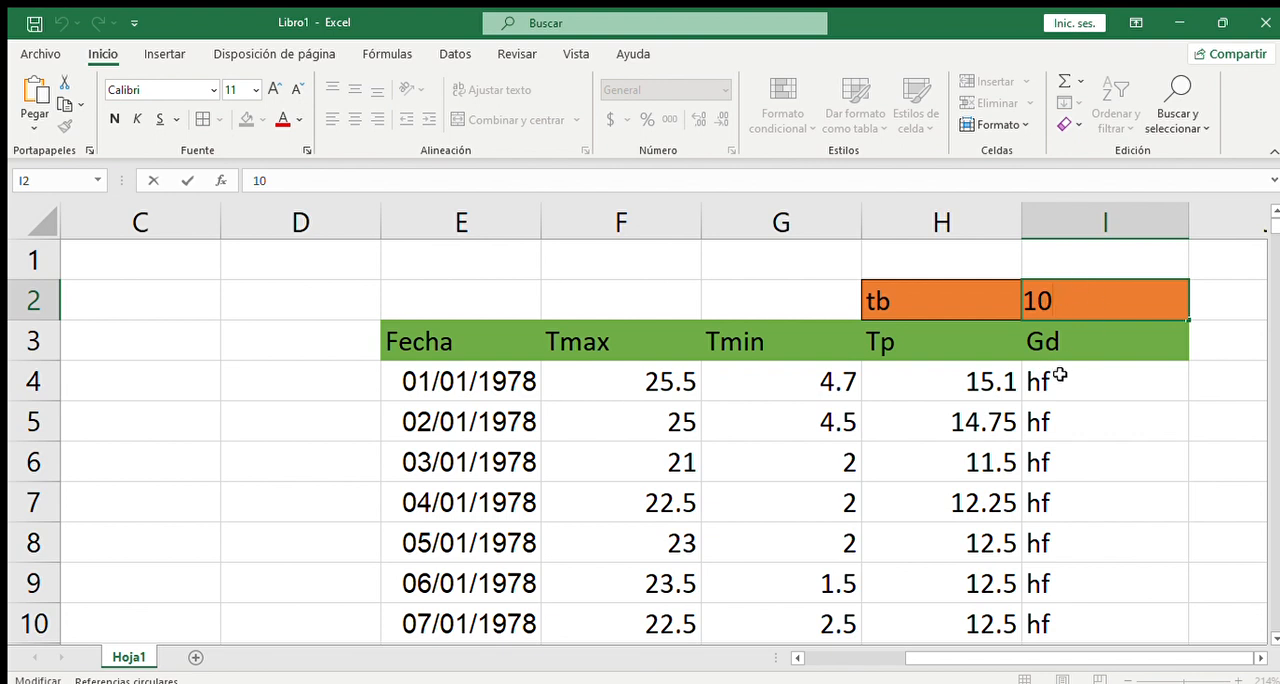
click(1068, 342)
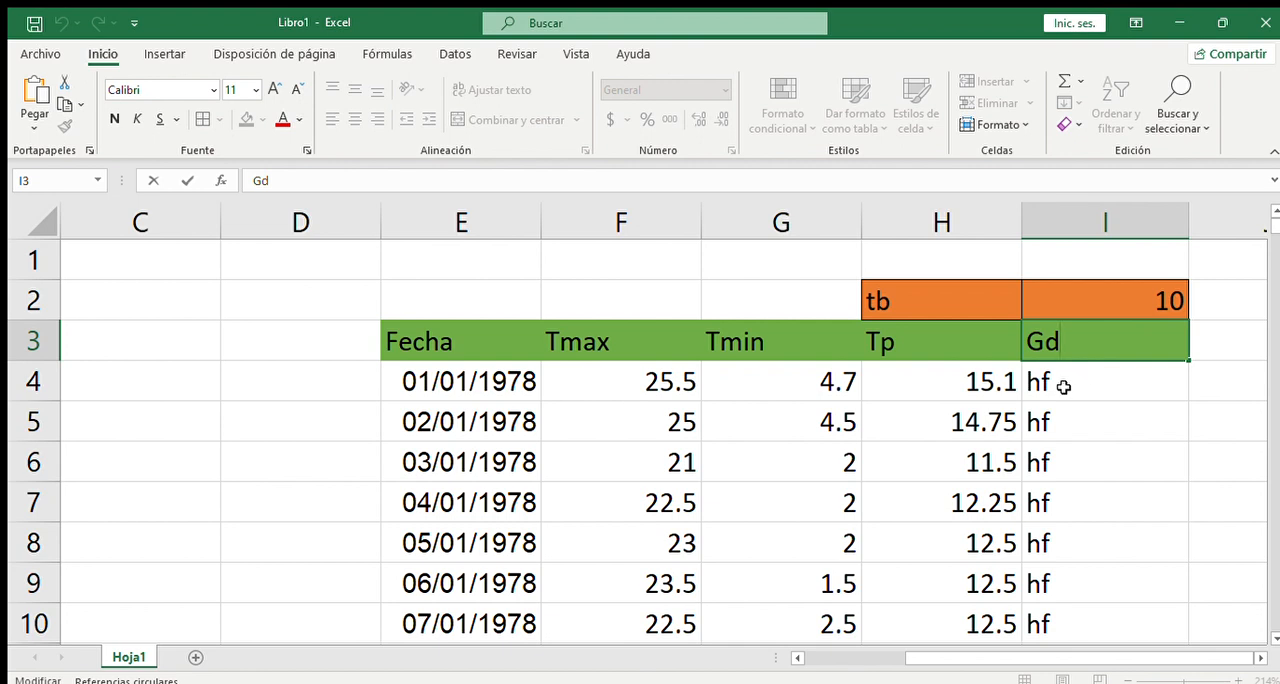
- Edit the I4 formula so that all four base-temperature references read I$2, fixing their row
double_click(1063, 378)
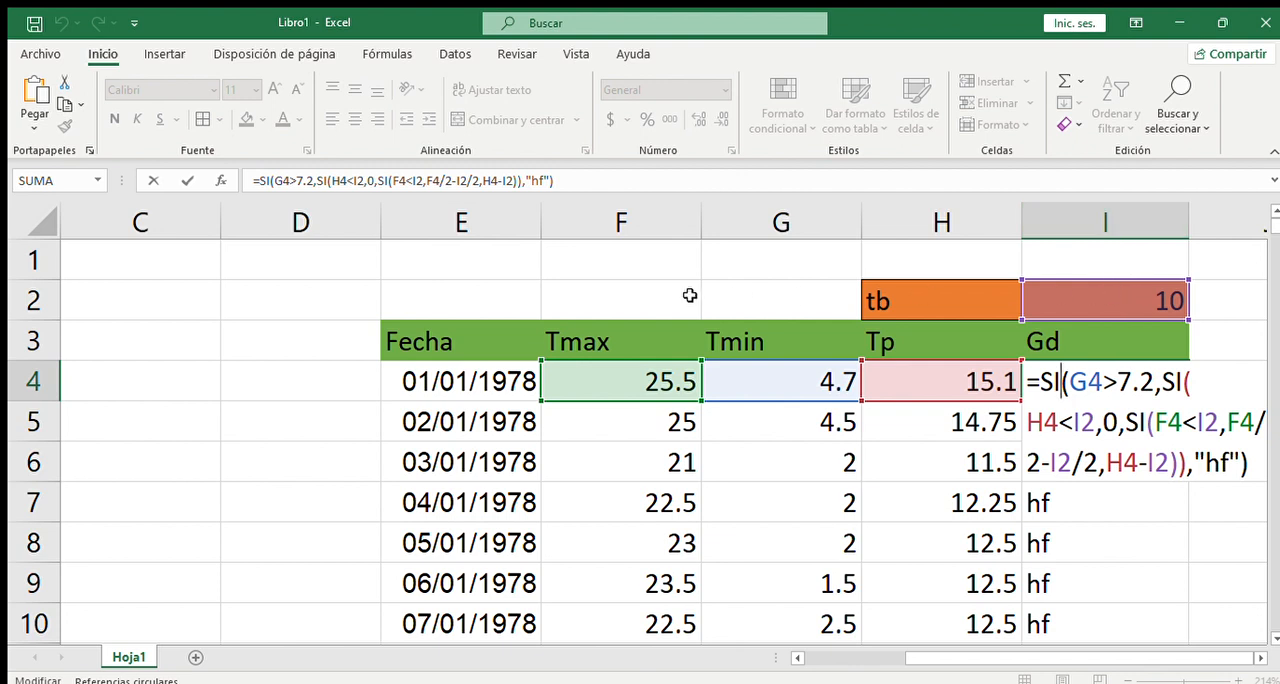
click(1084, 421)
text($)
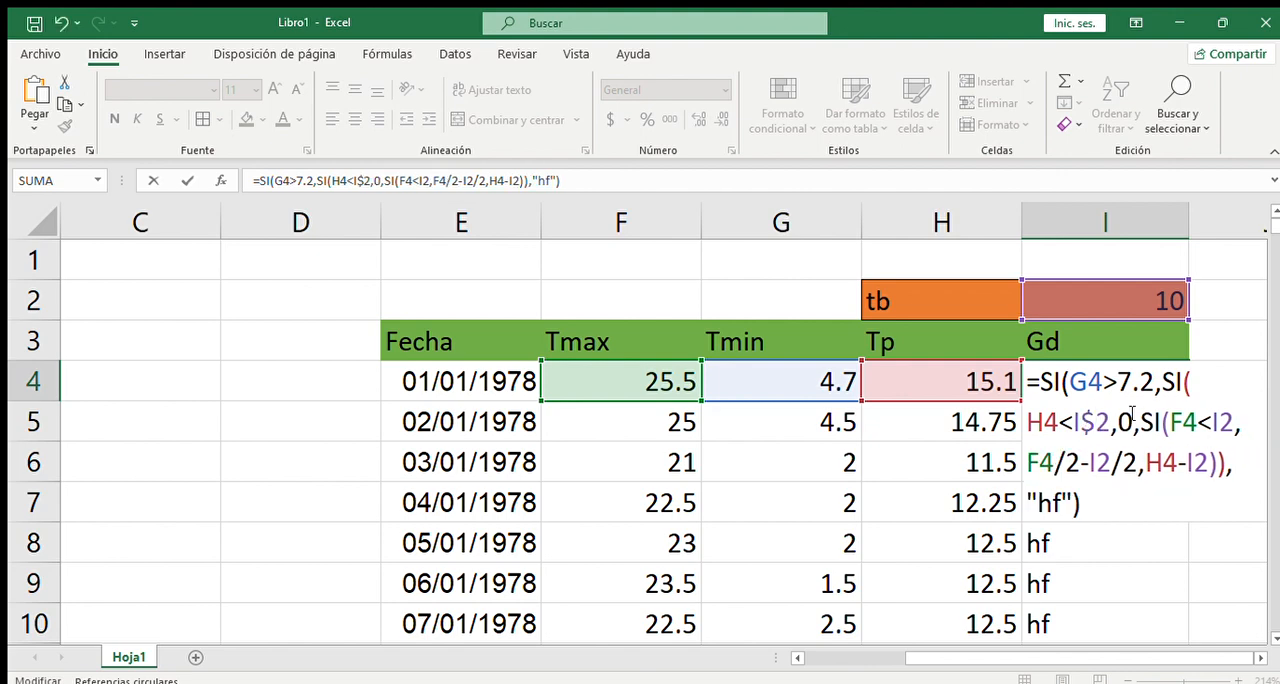
click(1228, 423)
text($)
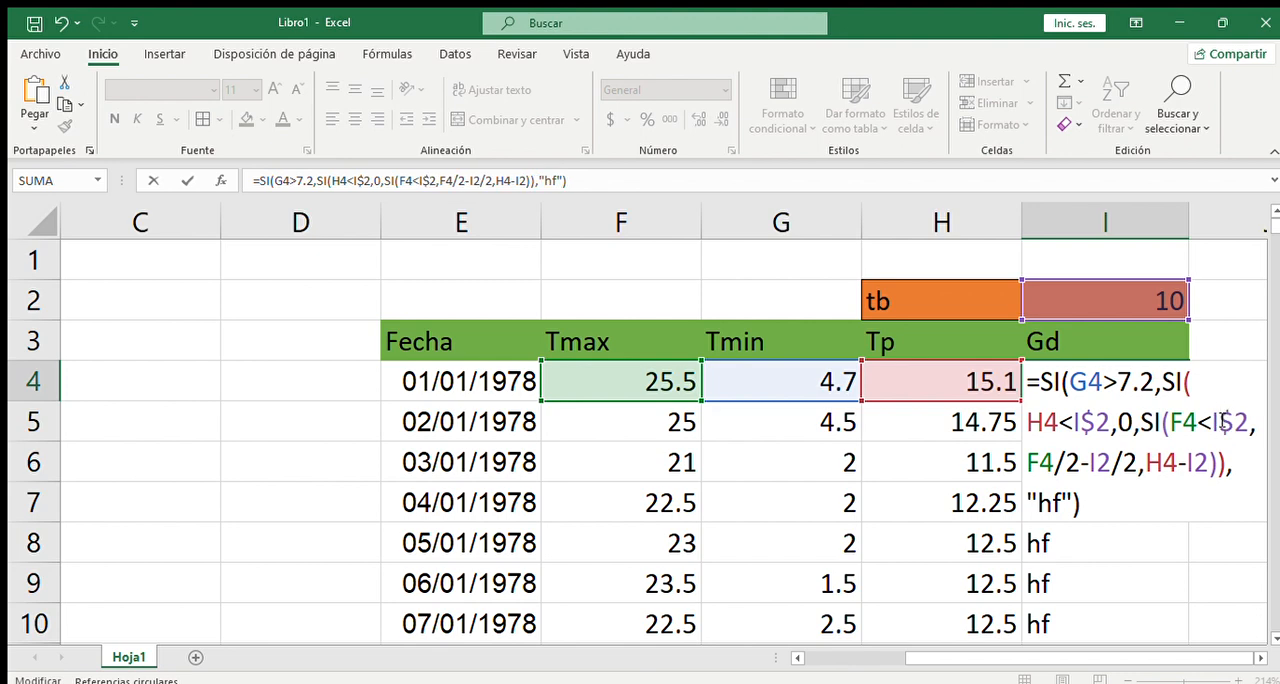
click(1098, 462)
text($)
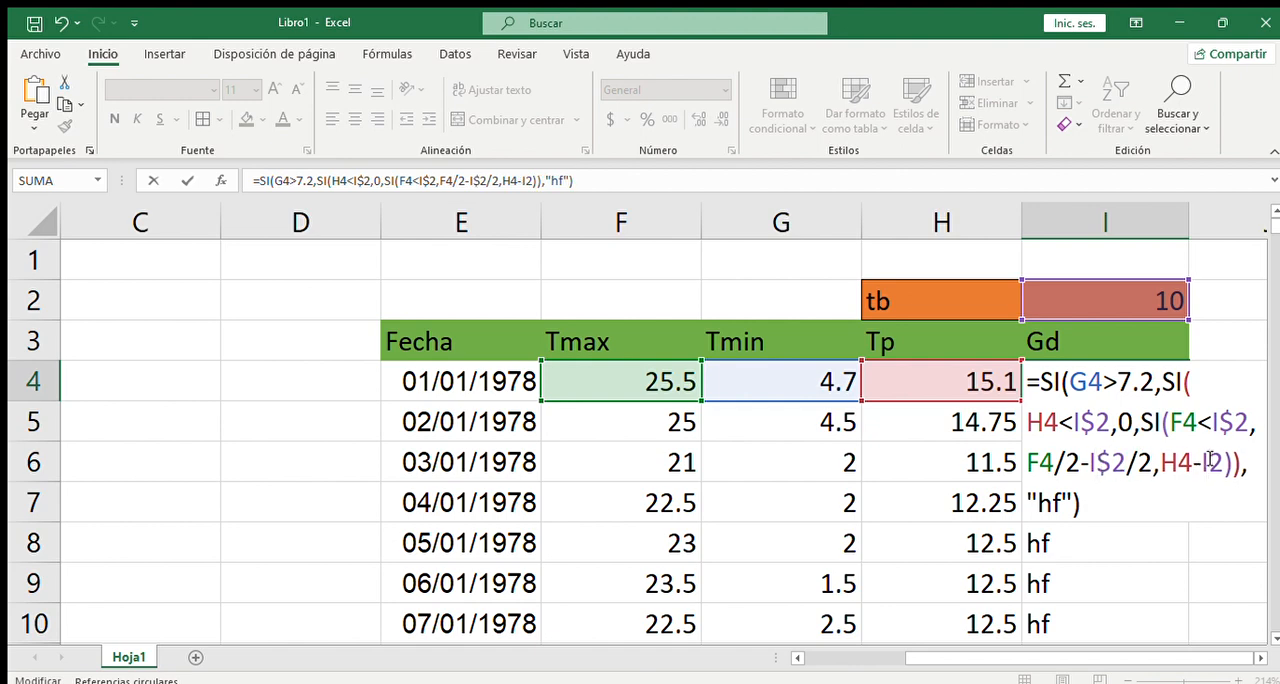
text($)
key(Return)
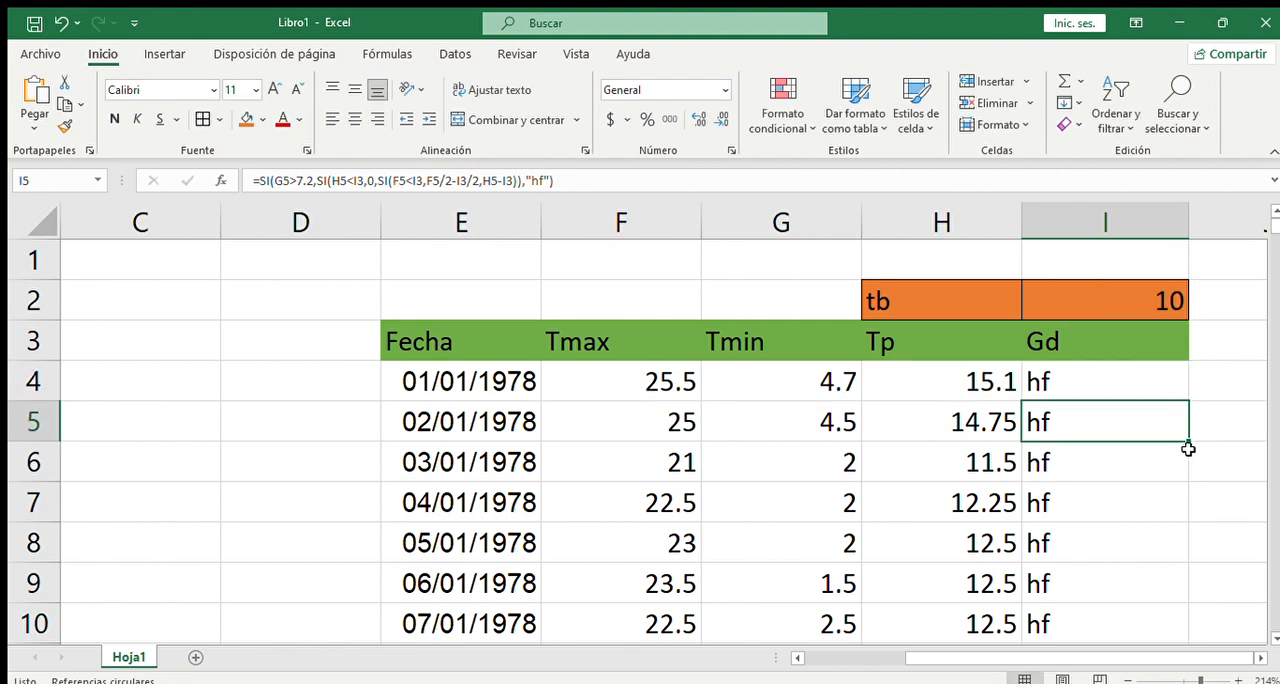
- Fill the corrected I4 formula down the Gd column through the last date, row 368
click(1124, 393)
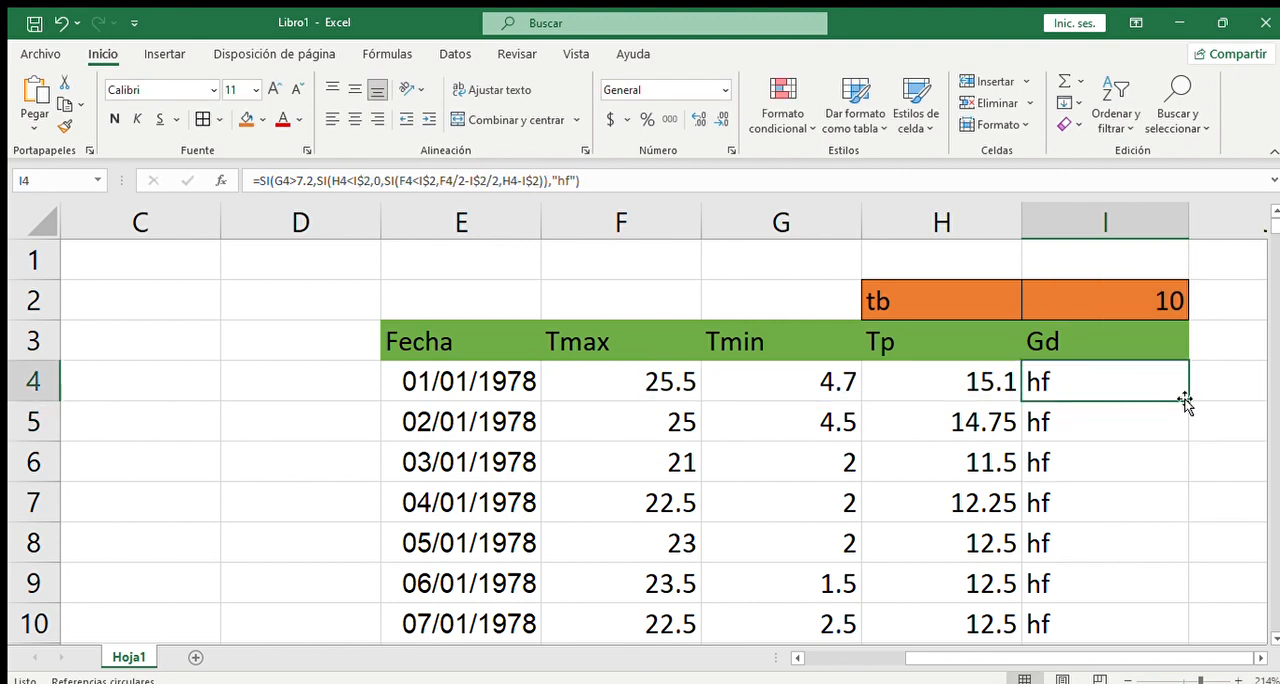
drag(1188, 398, 1144, 544)
scroll(1144, 543, up, 8)
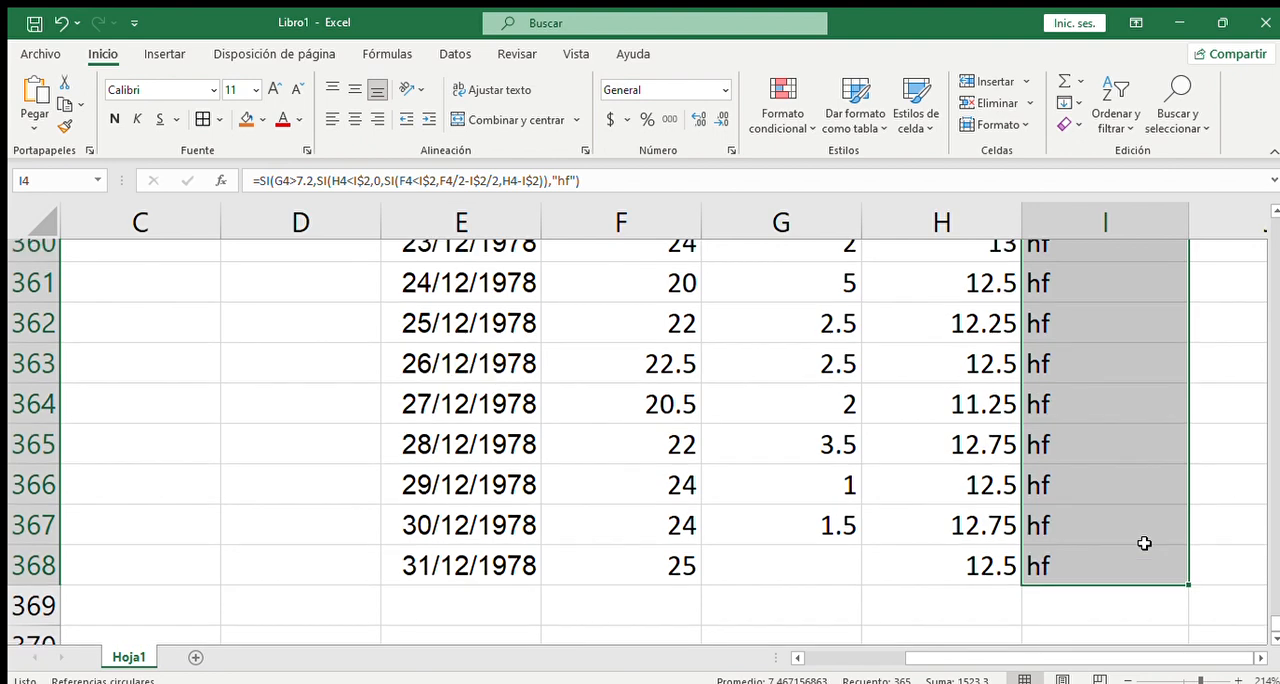
- Examine the recalculated Gd results from December back to August and the base-temperature references in the I241 formula
scroll(1150, 540, down, 3)
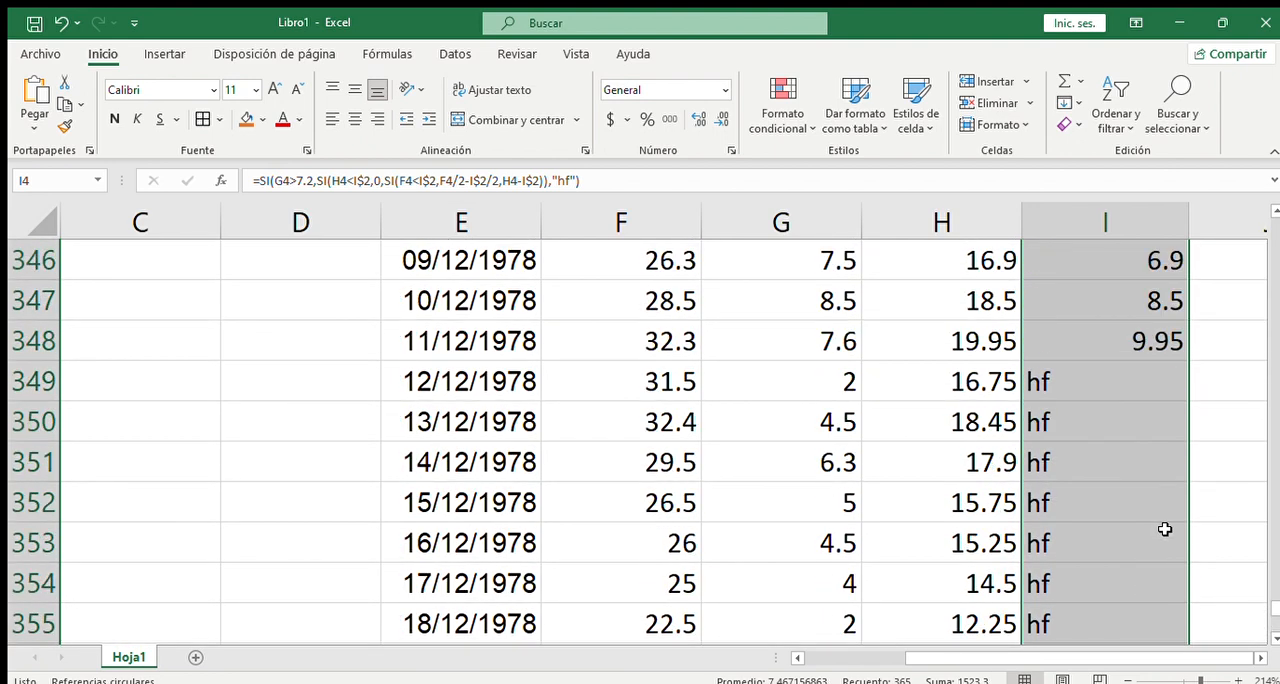
click(1222, 422)
scroll(1220, 420, up, 14)
scroll(1217, 416, up, 13)
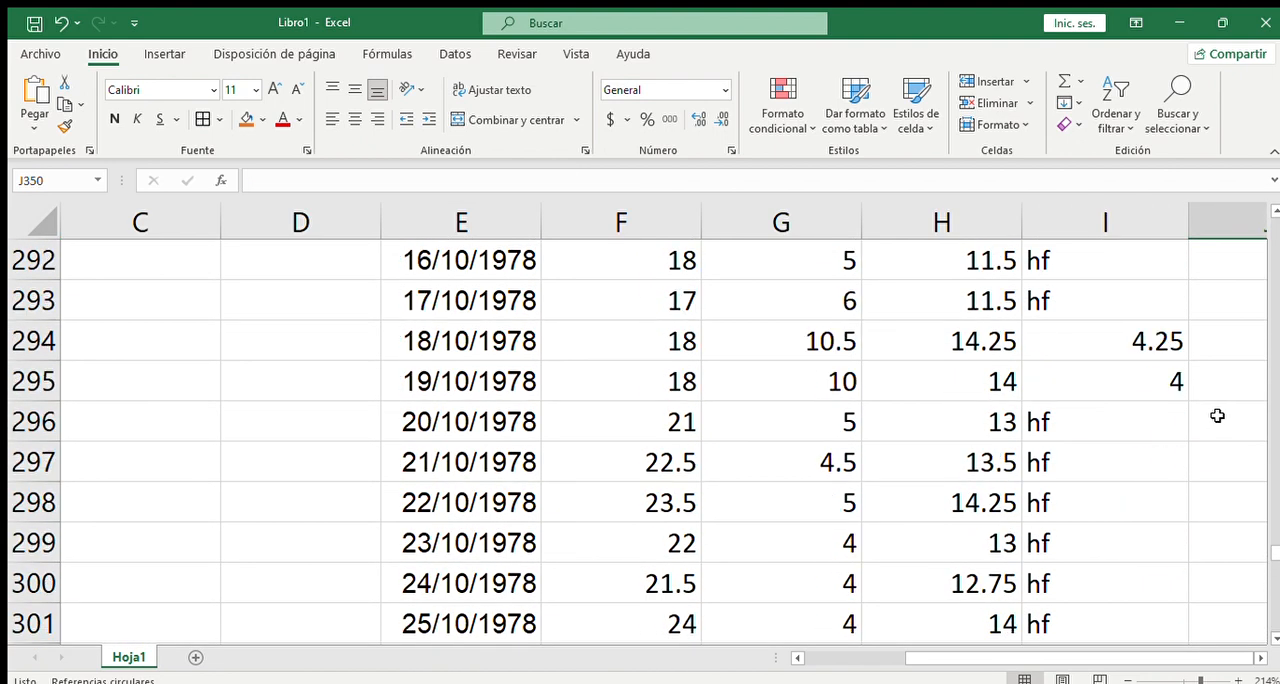
scroll(1211, 416, up, 9)
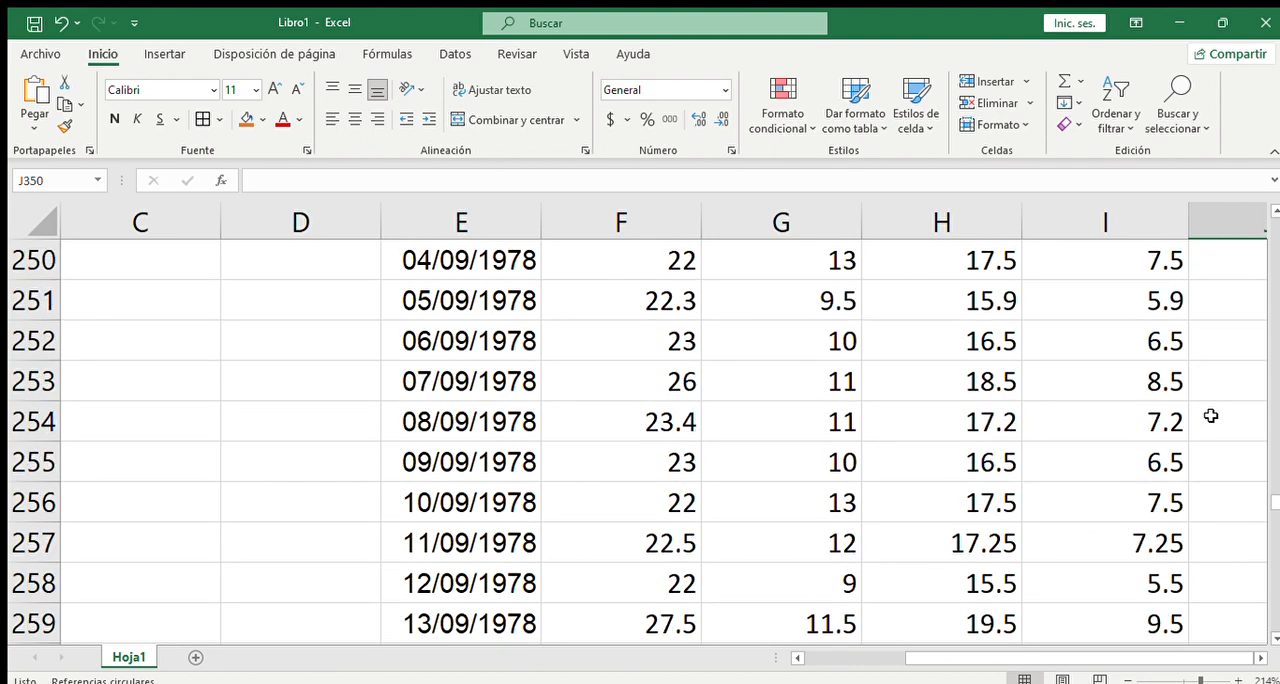
click(1180, 381)
double_click(1132, 382)
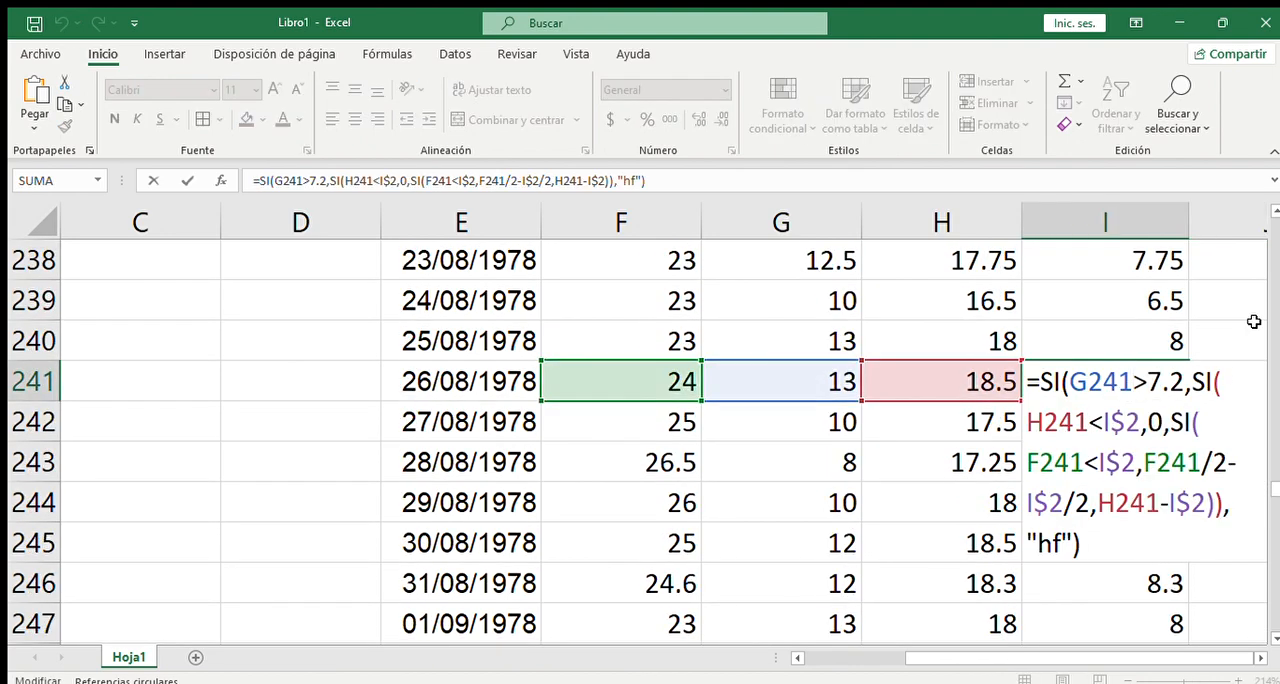
key(Escape)
- Review the recalculated Gd results from August back to January
scroll(1205, 359, up, 6)
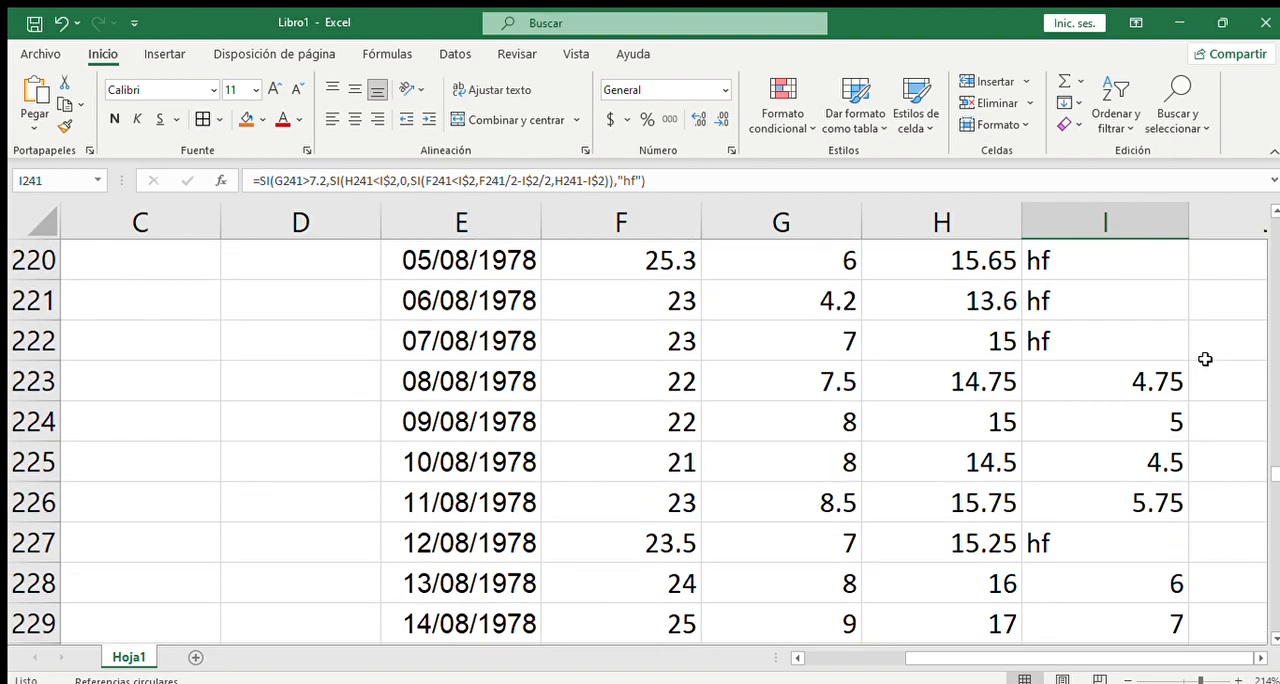
scroll(1205, 359, up, 9)
scroll(1205, 359, up, 20)
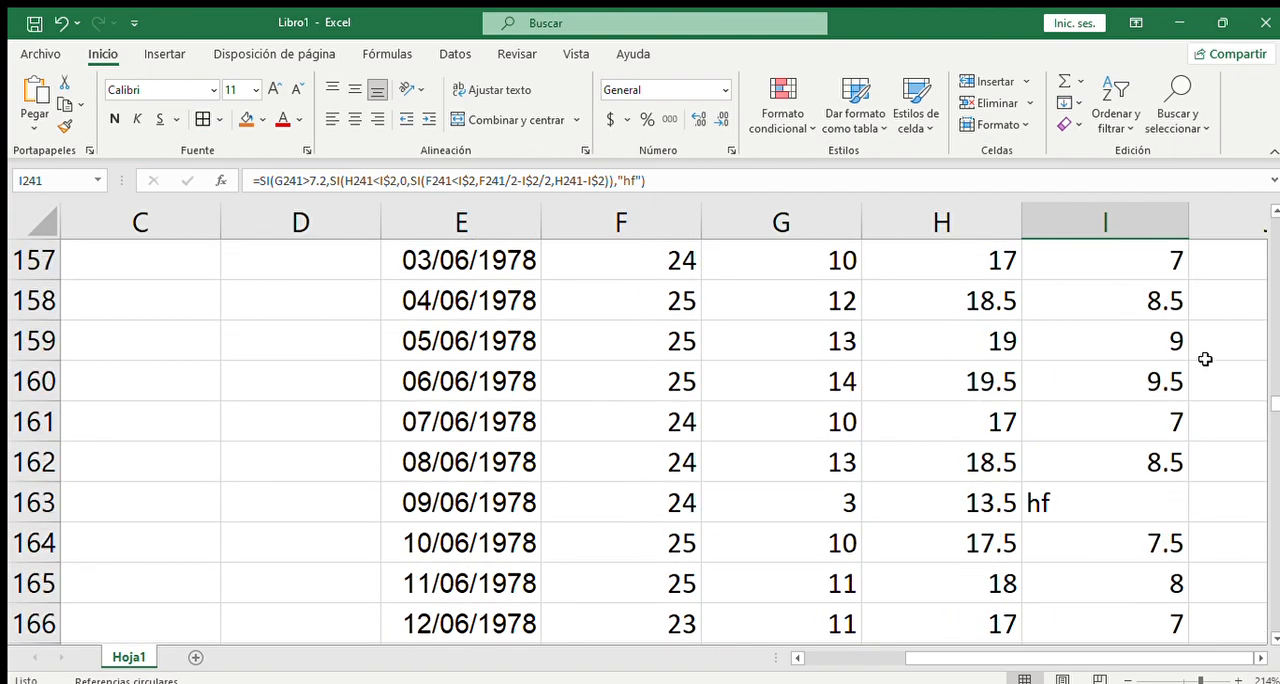
scroll(1205, 359, up, 6)
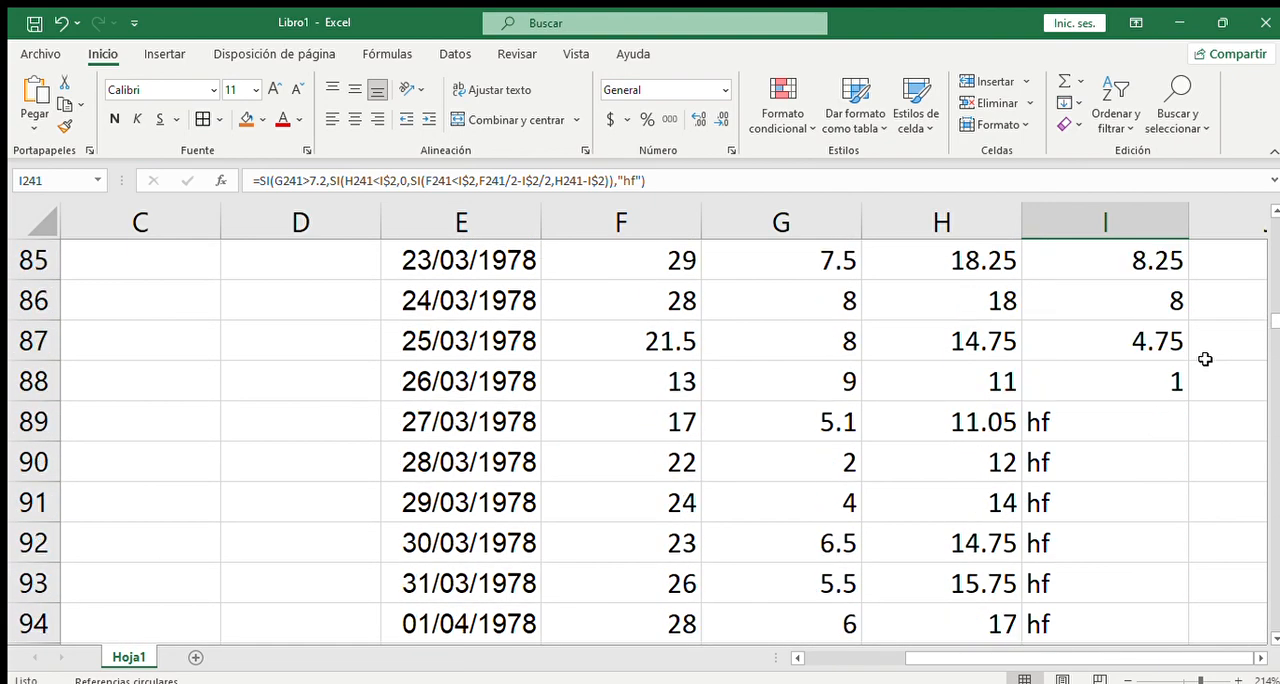
scroll(1205, 359, down, 3)
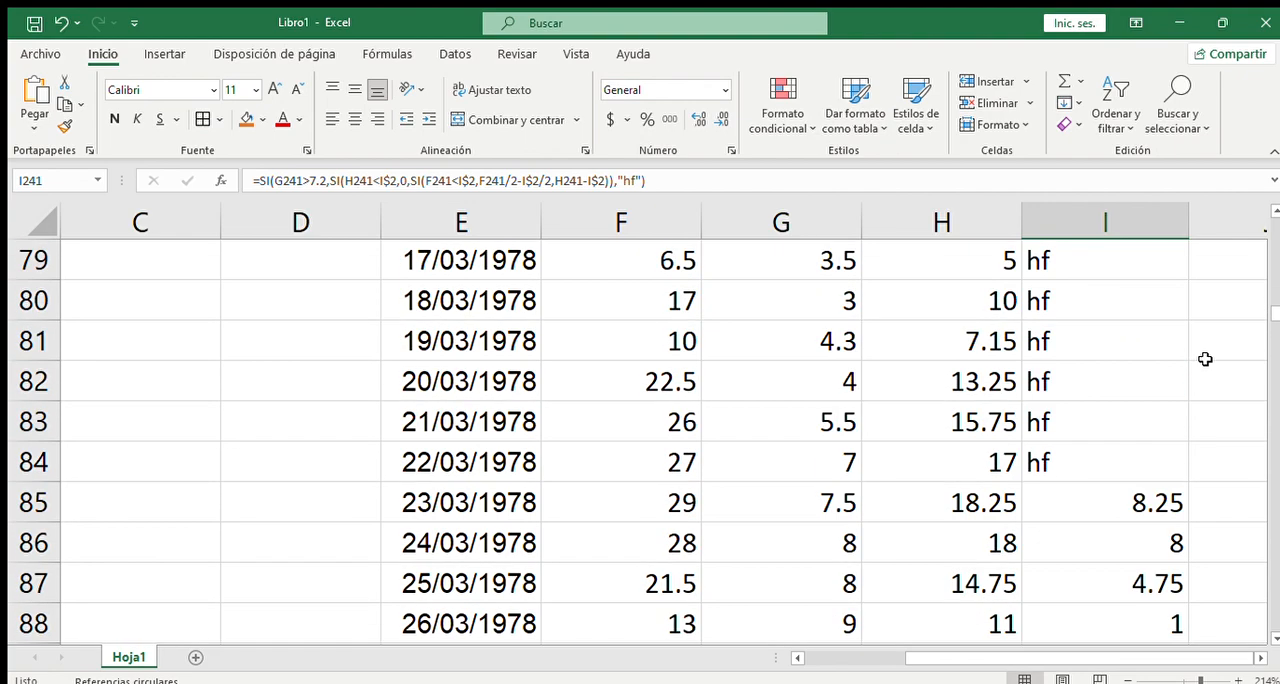
scroll(1205, 359, up, 10)
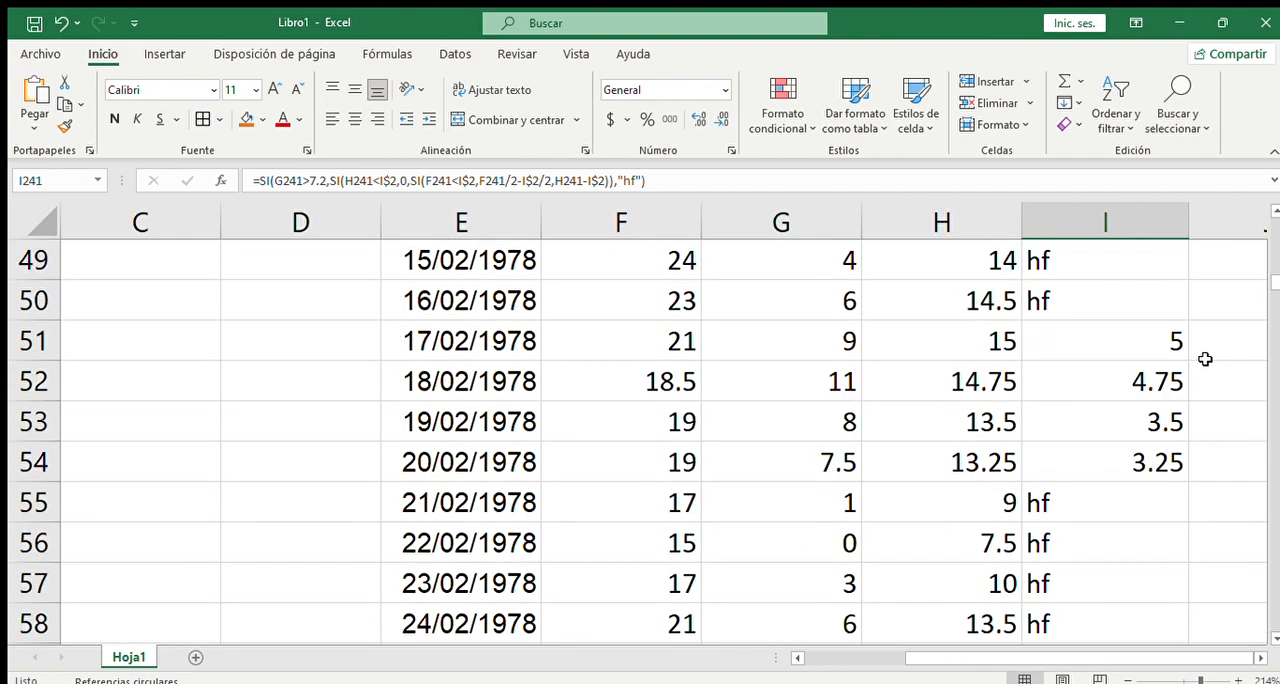
scroll(1205, 359, up, 8)
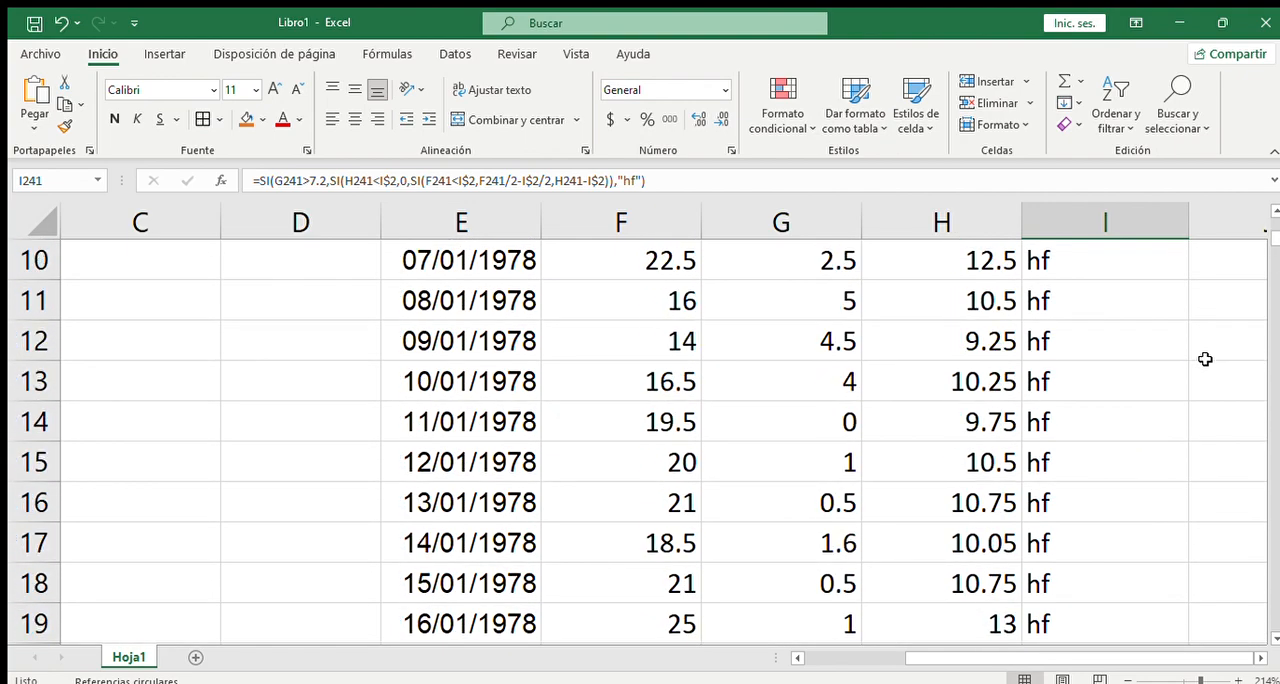
- Review the recalculated Gd results from January through December 1978, comparing them with the Tmin and Tp values
scroll(1205, 359, up, 3)
scroll(1205, 359, down, 13)
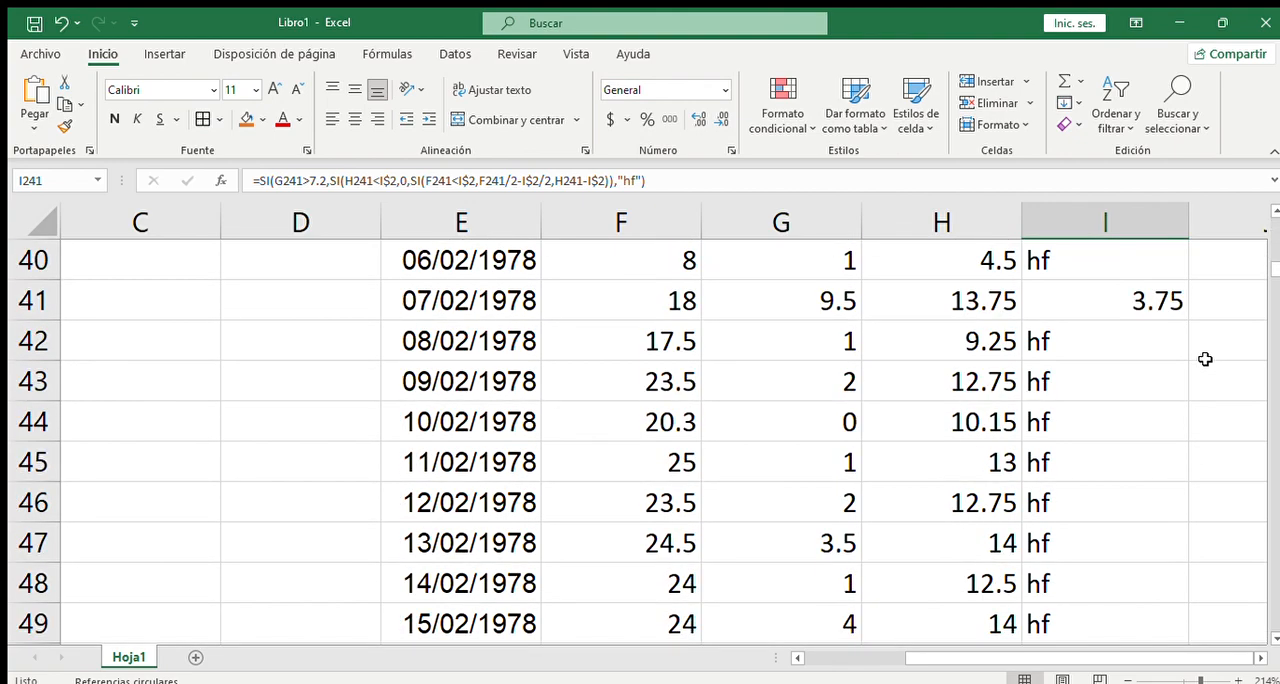
scroll(1205, 359, down, 15)
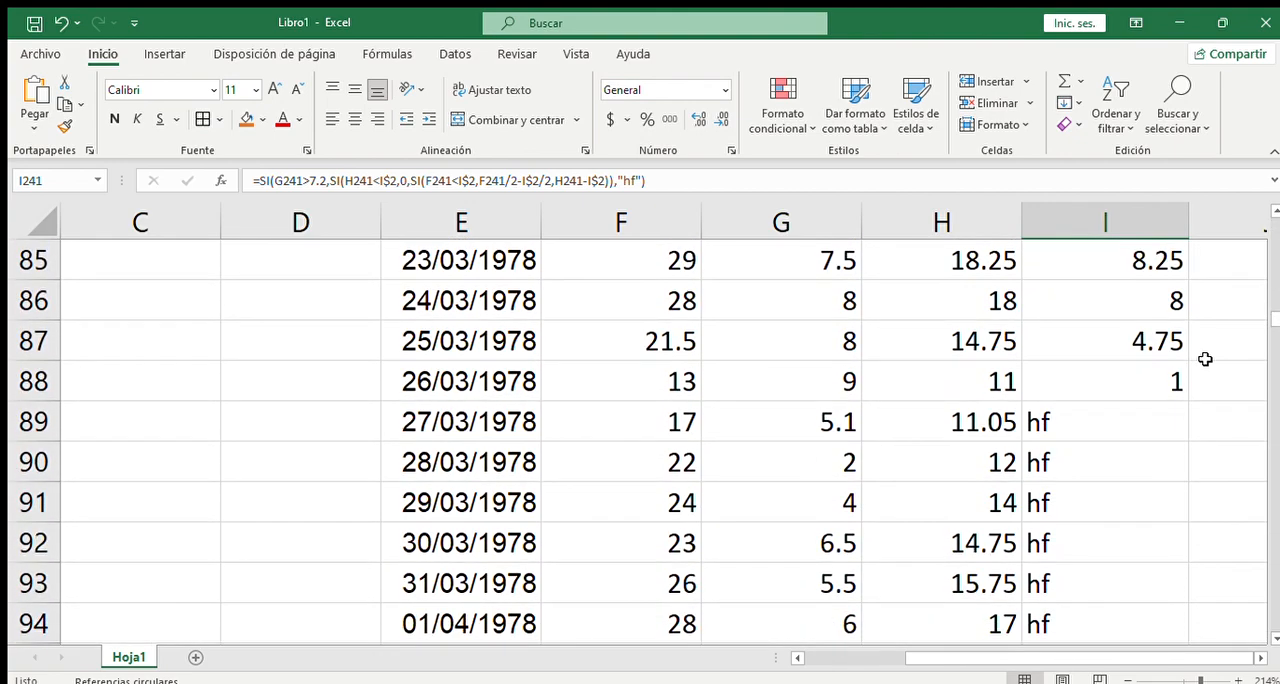
scroll(1205, 359, down, 1)
scroll(1205, 359, down, 14)
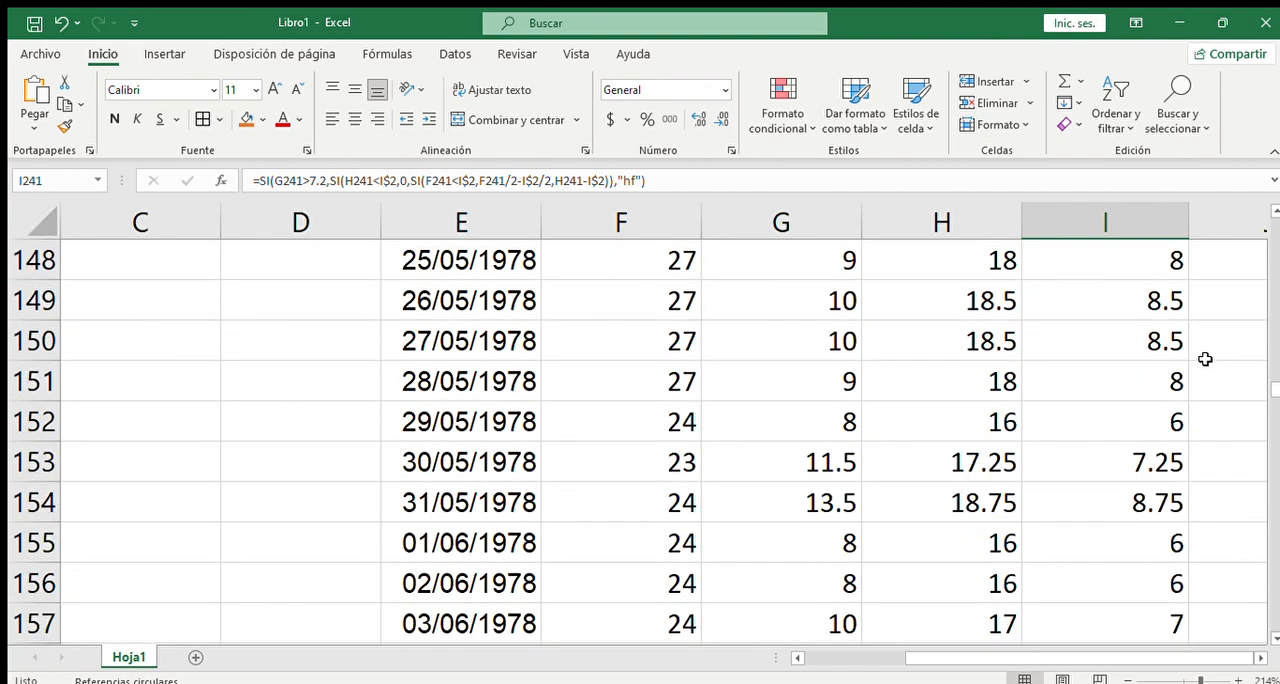
scroll(1205, 359, down, 9)
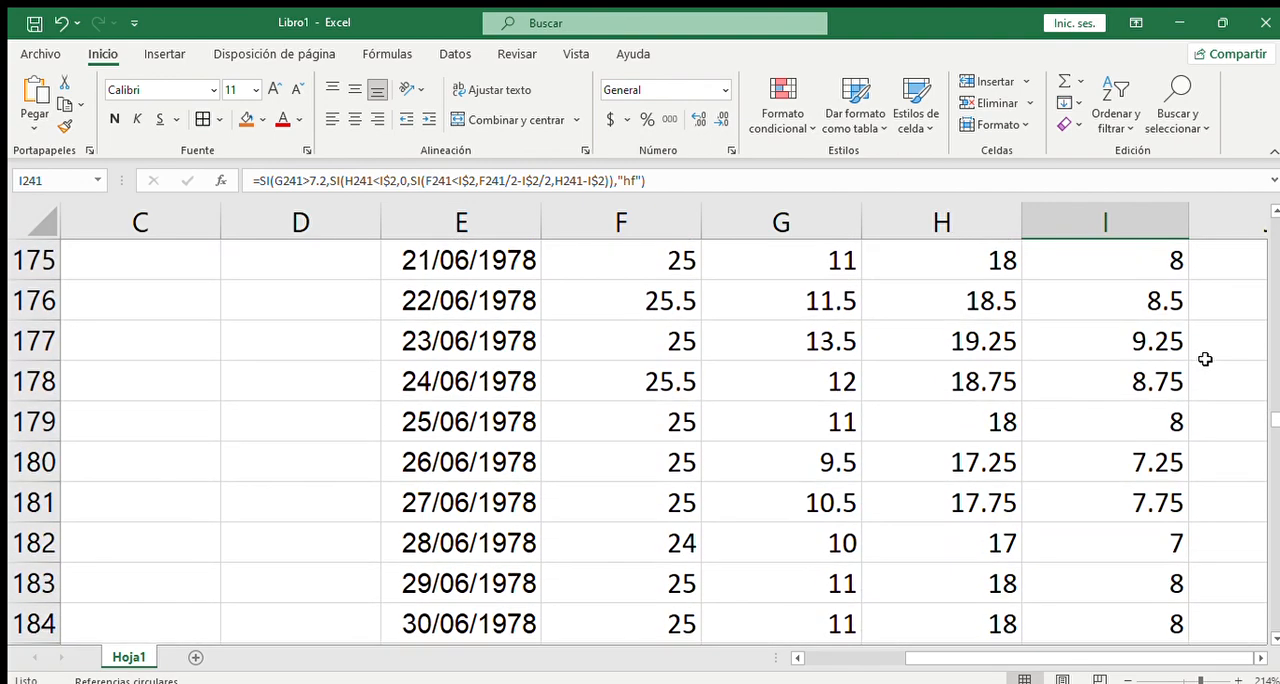
scroll(1205, 359, down, 5)
scroll(1205, 359, down, 6)
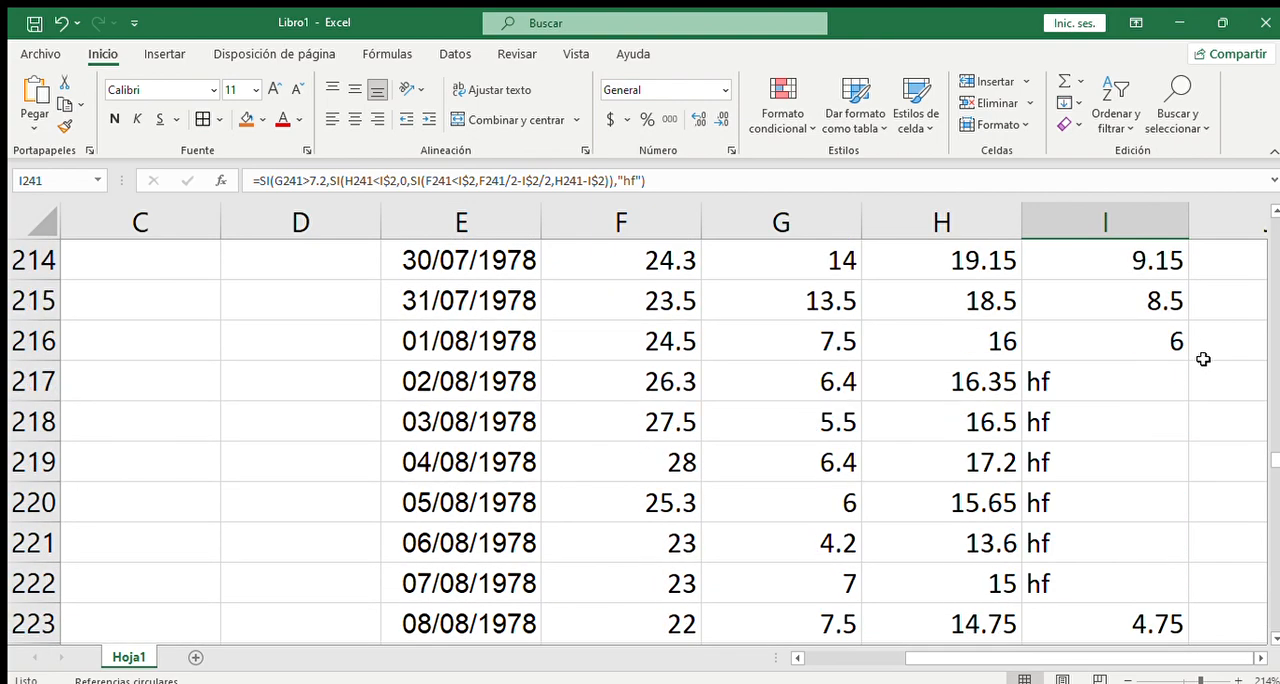
scroll(1203, 359, down, 14)
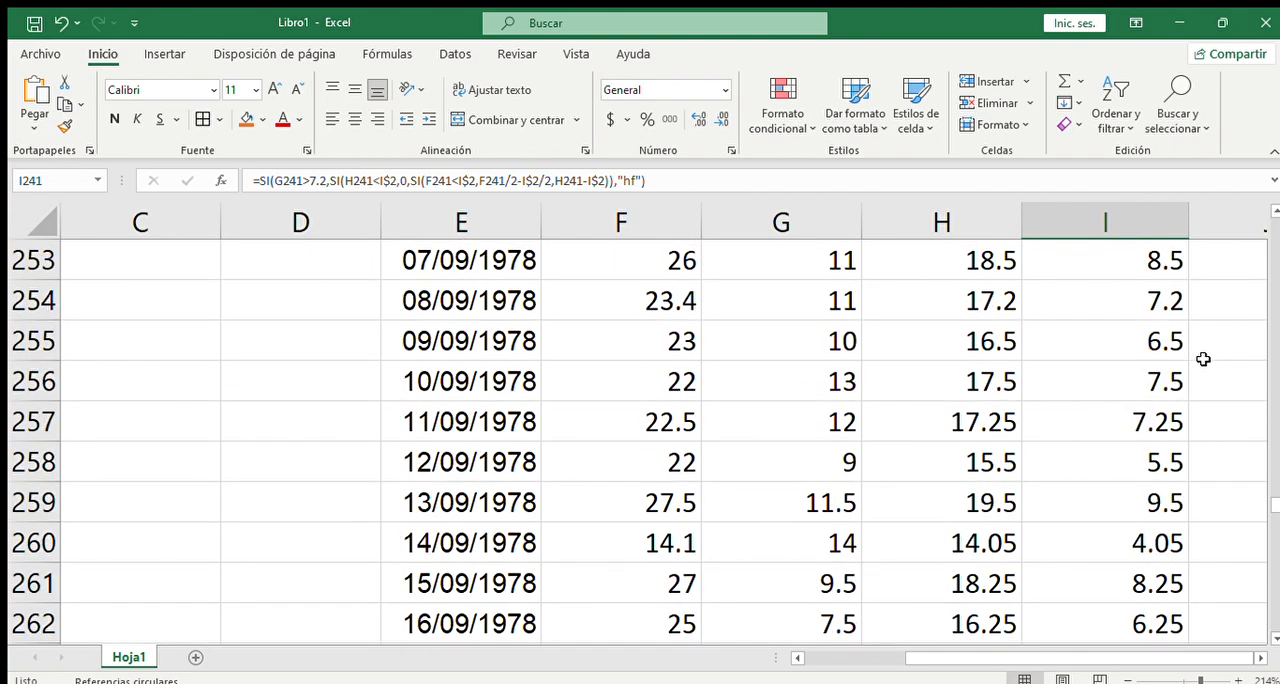
scroll(1203, 359, down, 20)
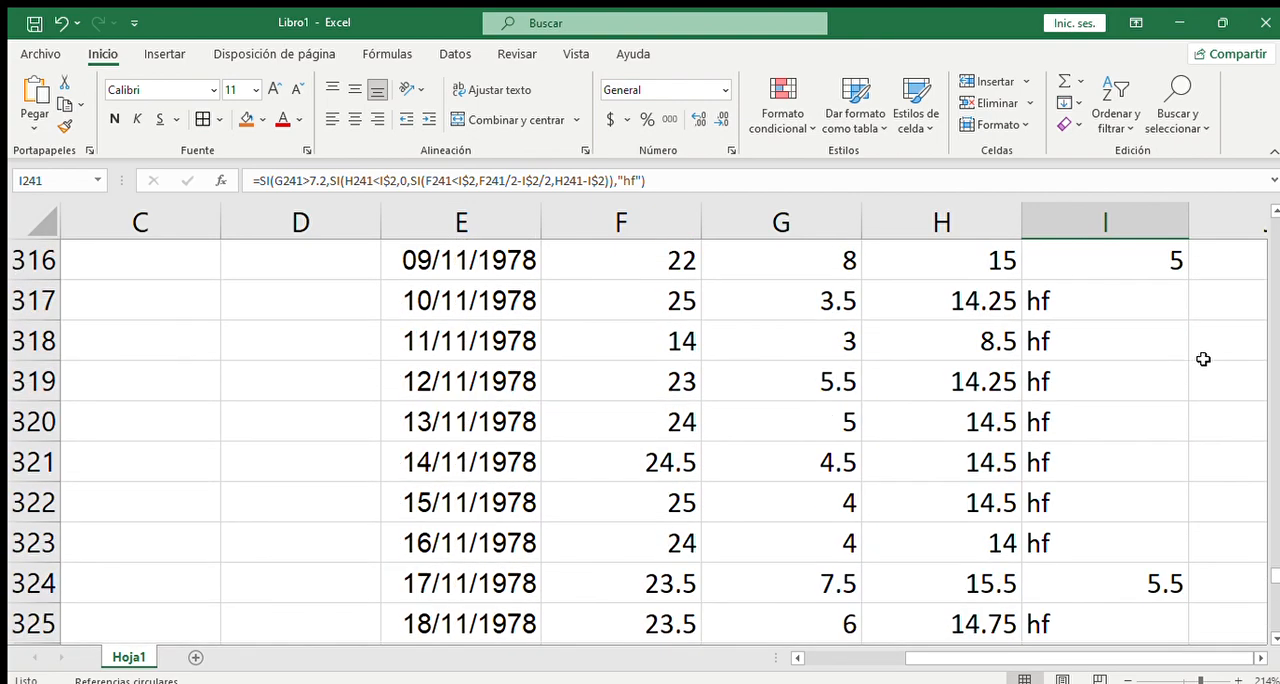
scroll(1203, 359, down, 4)
scroll(1203, 359, up, 17)
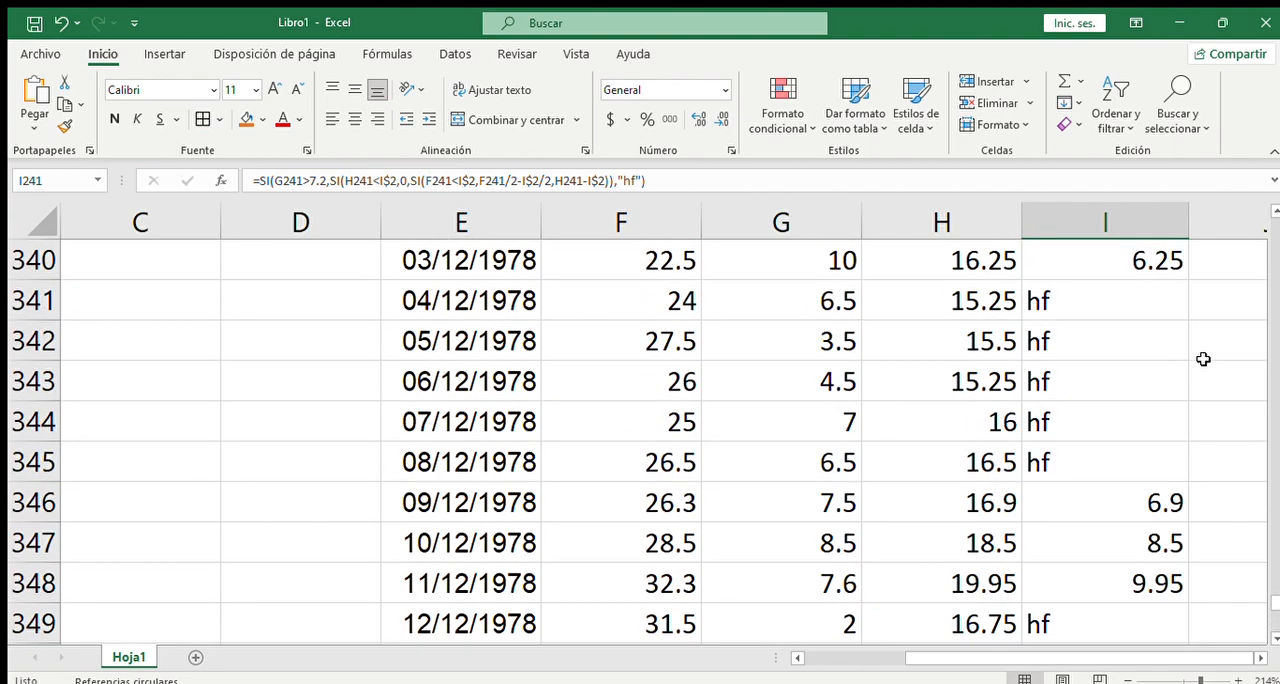
scroll(1203, 359, up, 16)
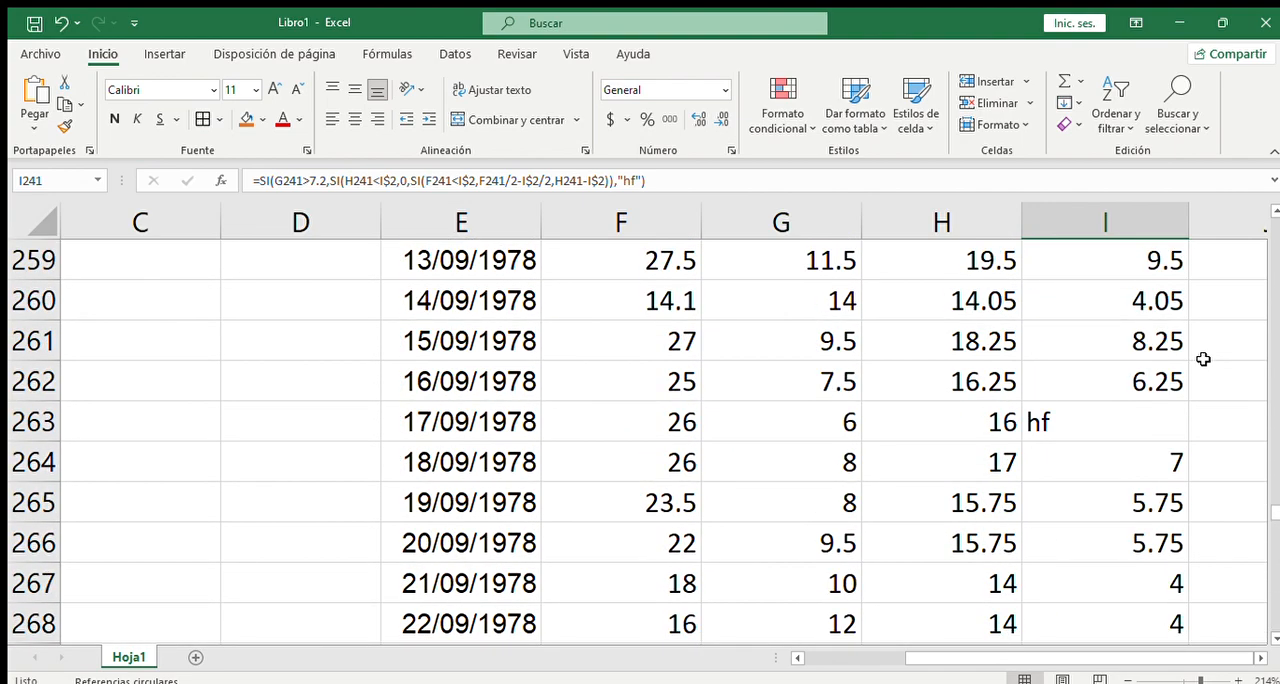
- Compare the Gd results for the first January dates and base temperature cell with those for the last December dates
drag(1270, 510, 1275, 212)
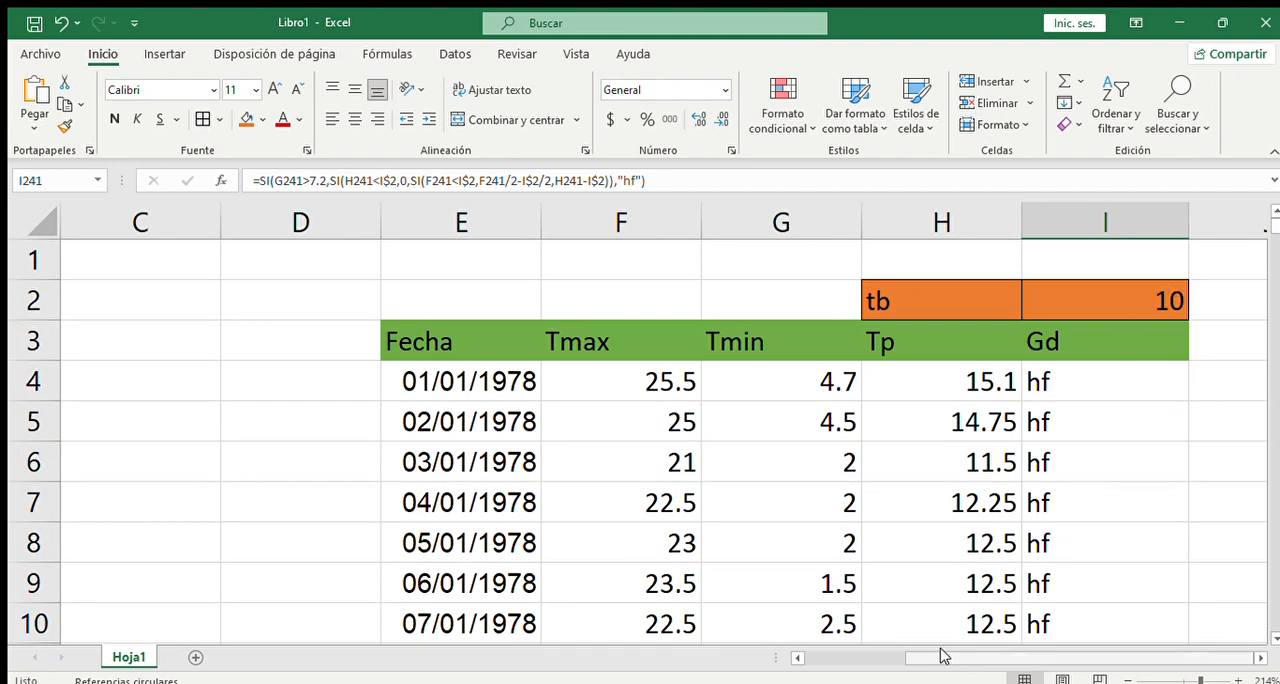
drag(995, 655, 1255, 655)
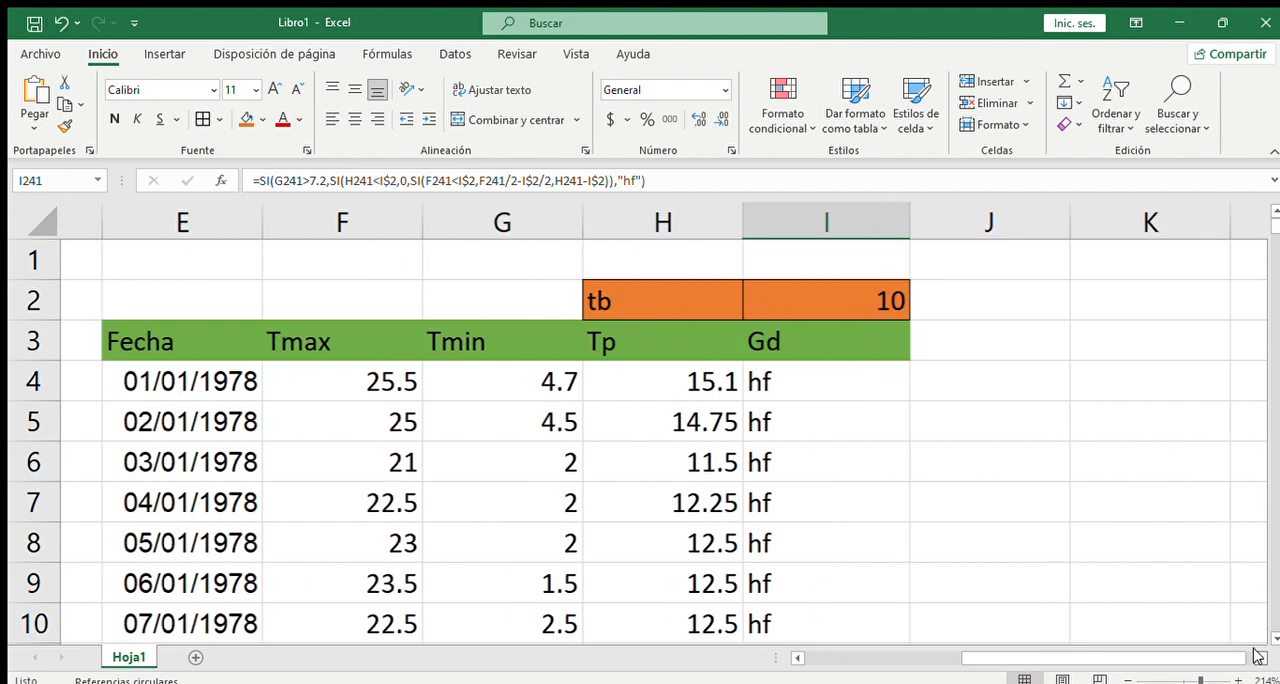
scroll(760, 320, down, 1)
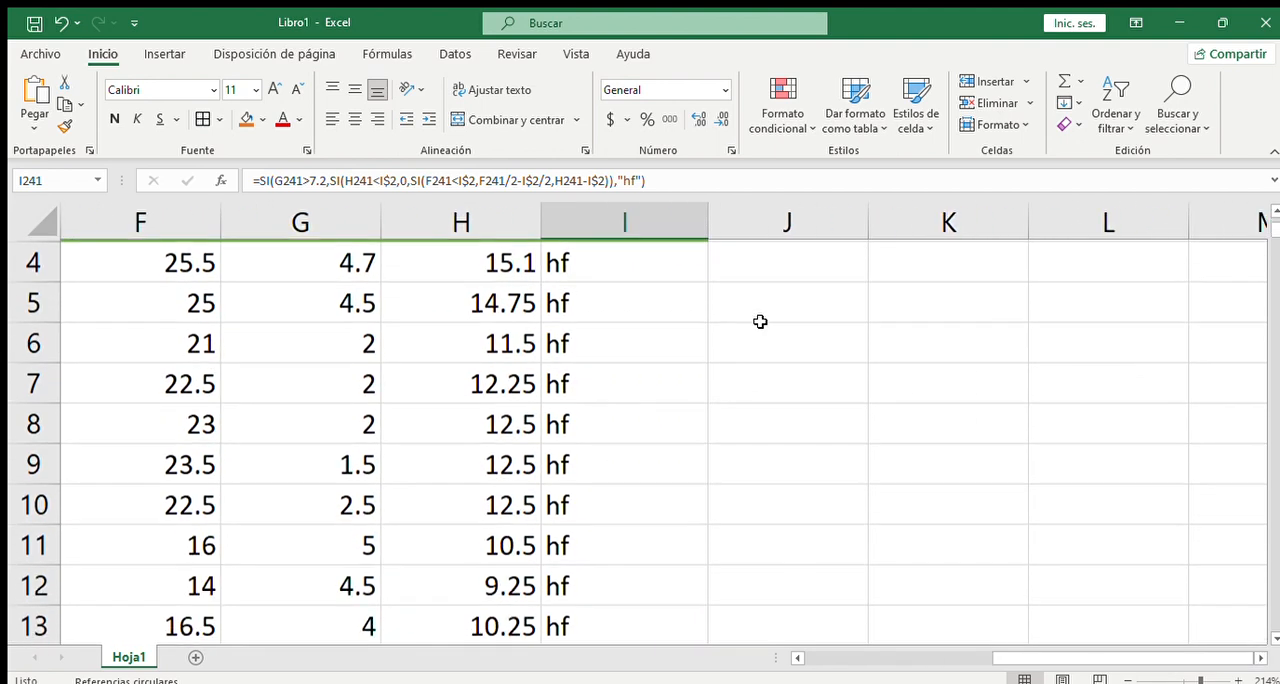
scroll(798, 384, up, 1)
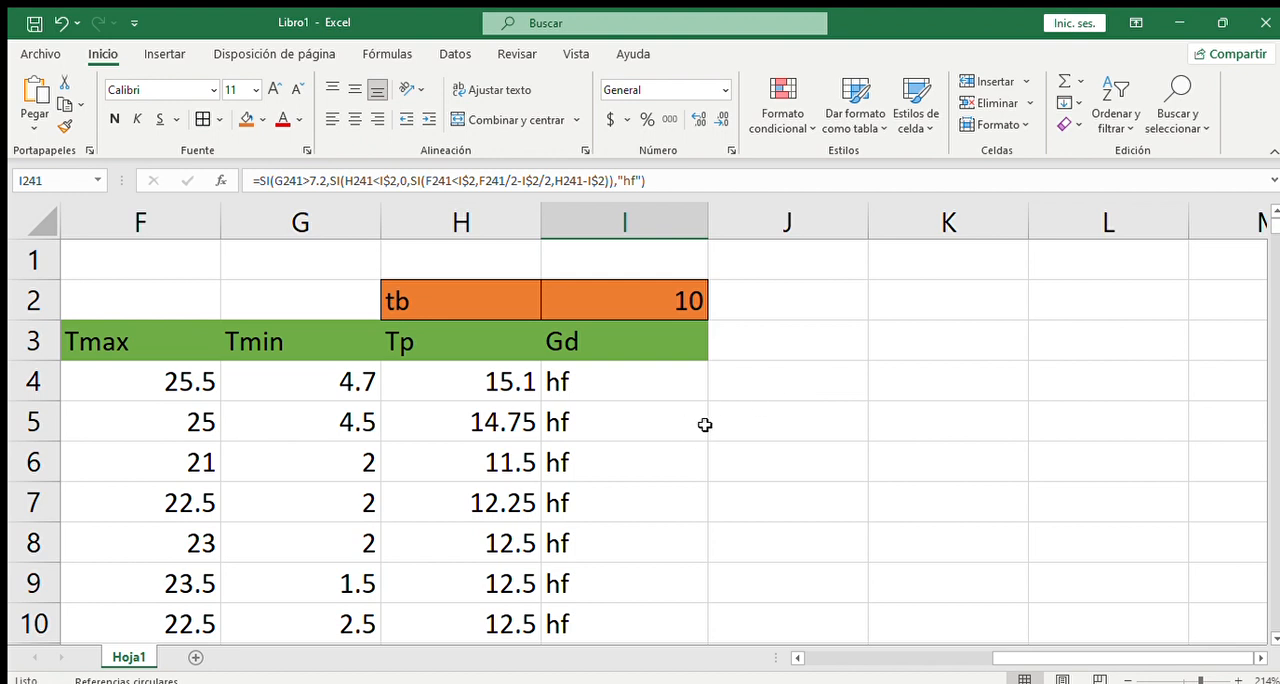
click(750, 380)
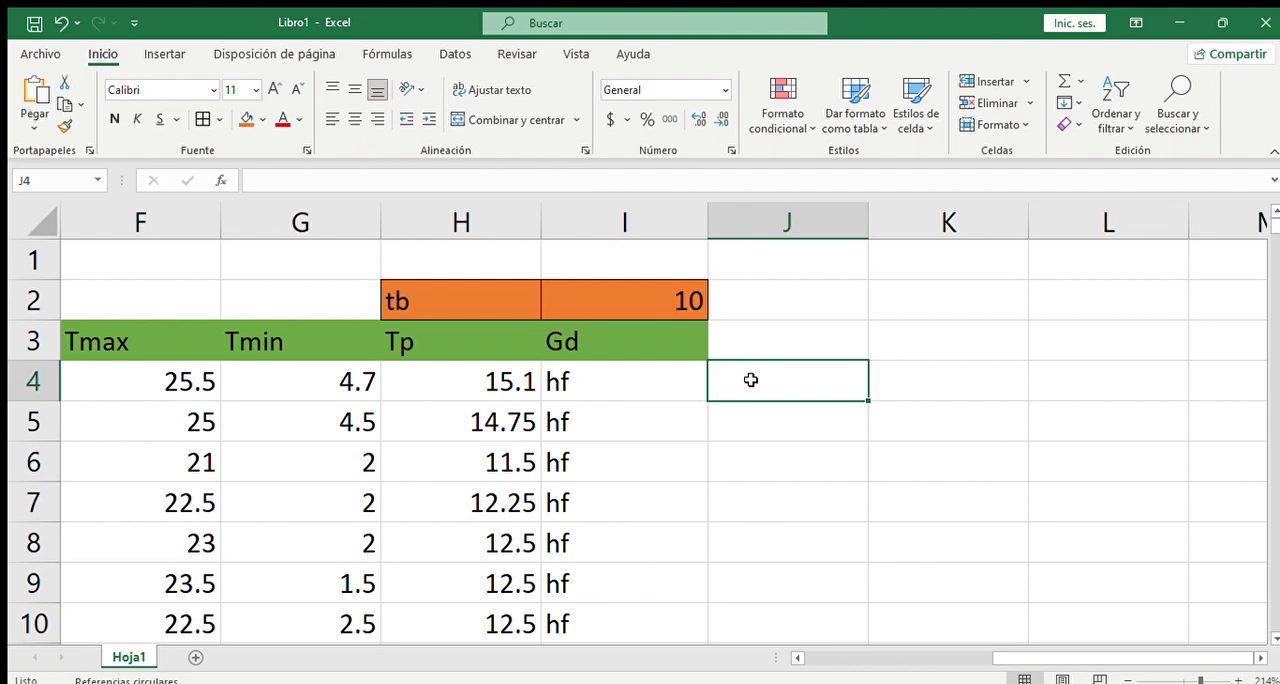
scroll(750, 380, down, 2)
drag(1275, 230, 1275, 642)
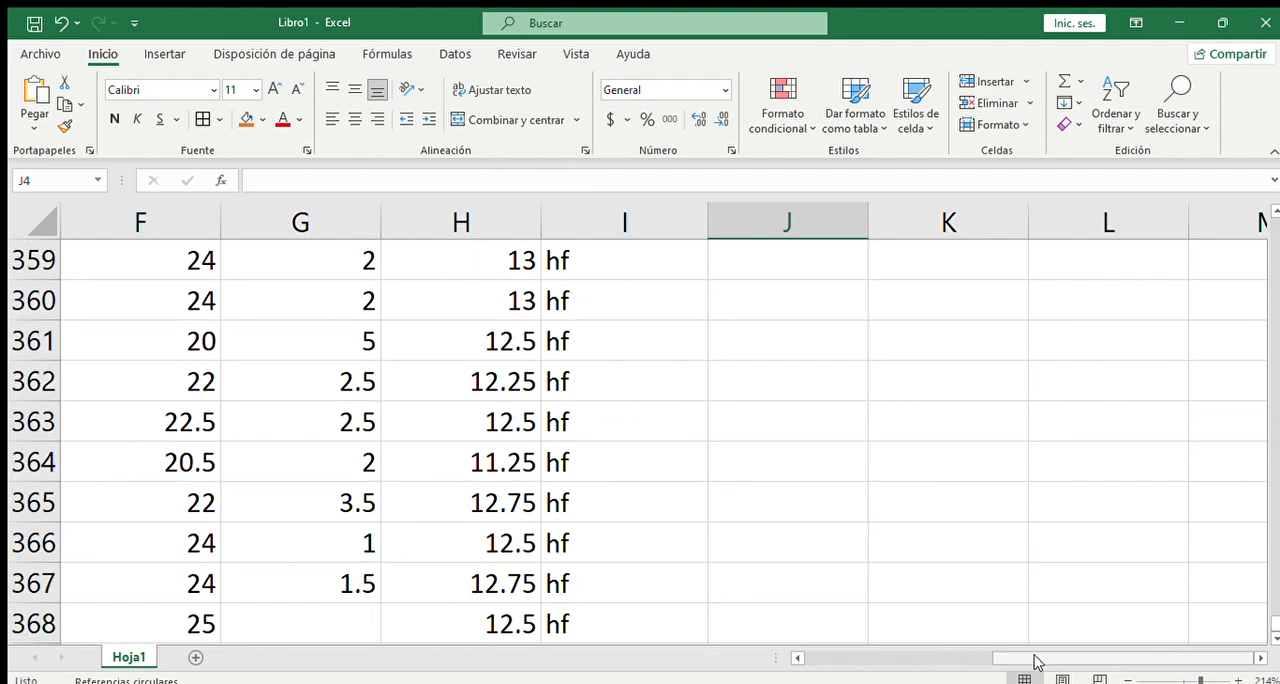
drag(1034, 660, 975, 659)
scroll(930, 560, down, 3)
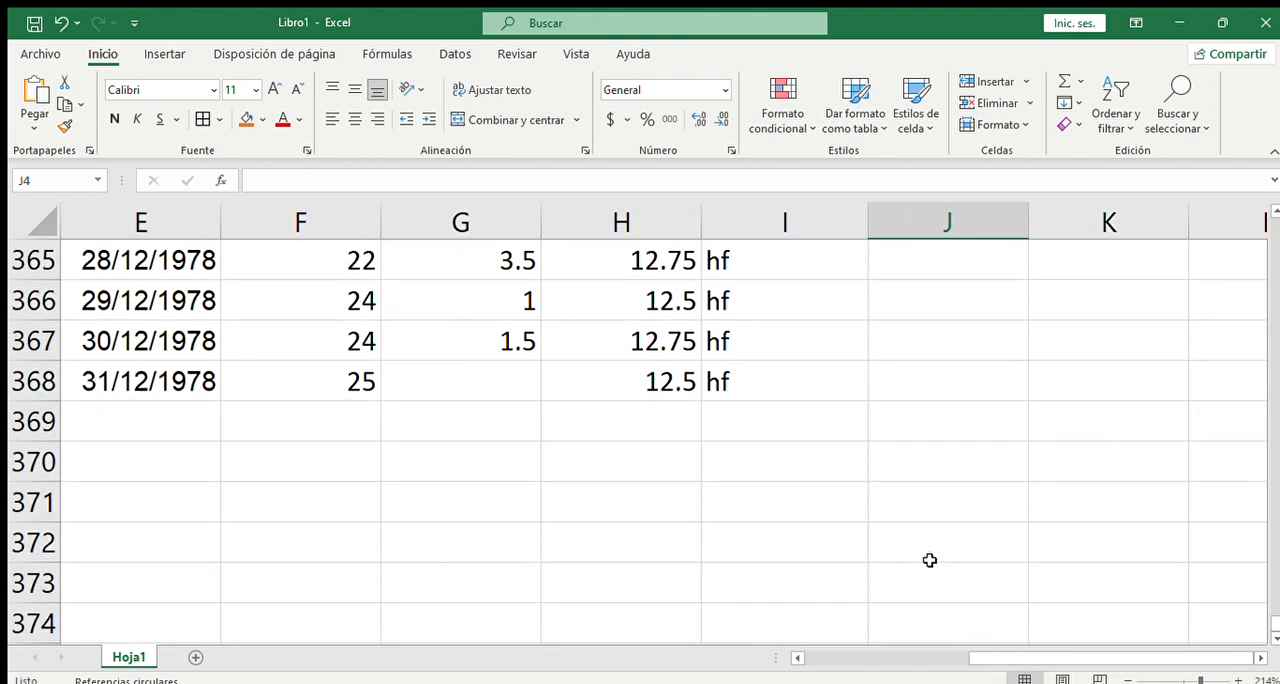
scroll(571, 449, up, 1)
scroll(497, 417, up, 1)
scroll(497, 417, down, 1)
scroll(420, 447, up, 1)
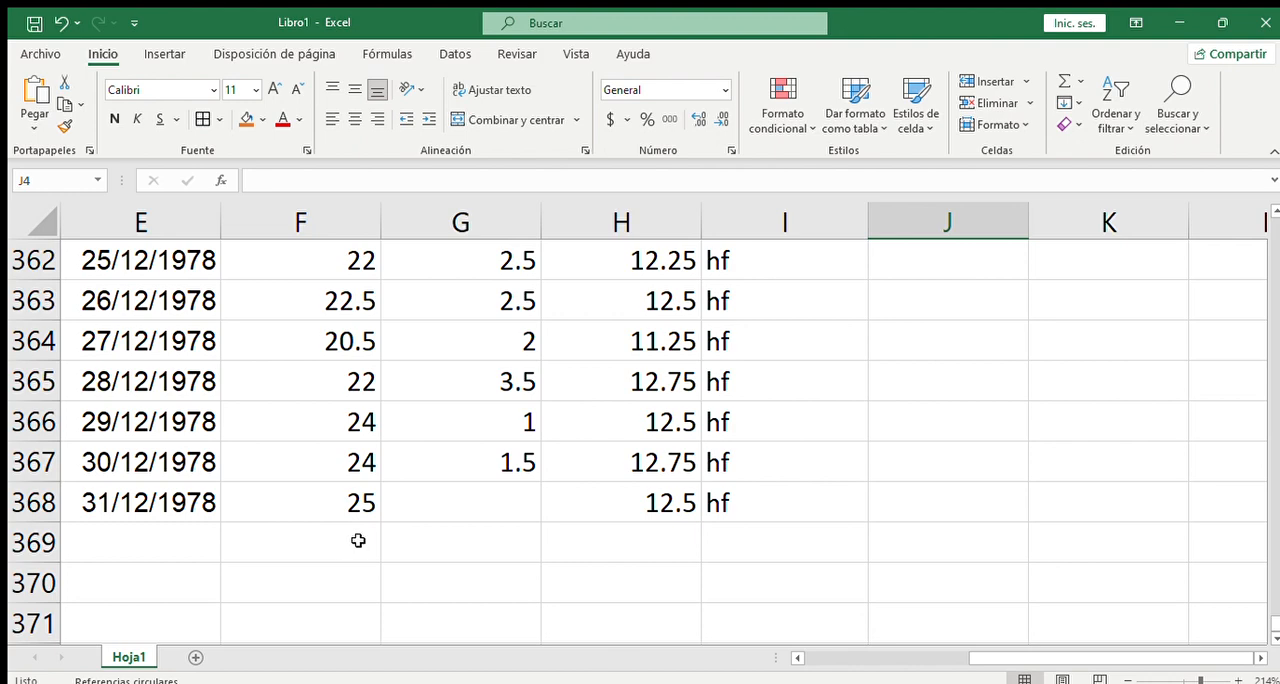
scroll(357, 540, up, 4)
scroll(350, 510, up, 2)
scroll(340, 476, up, 20)
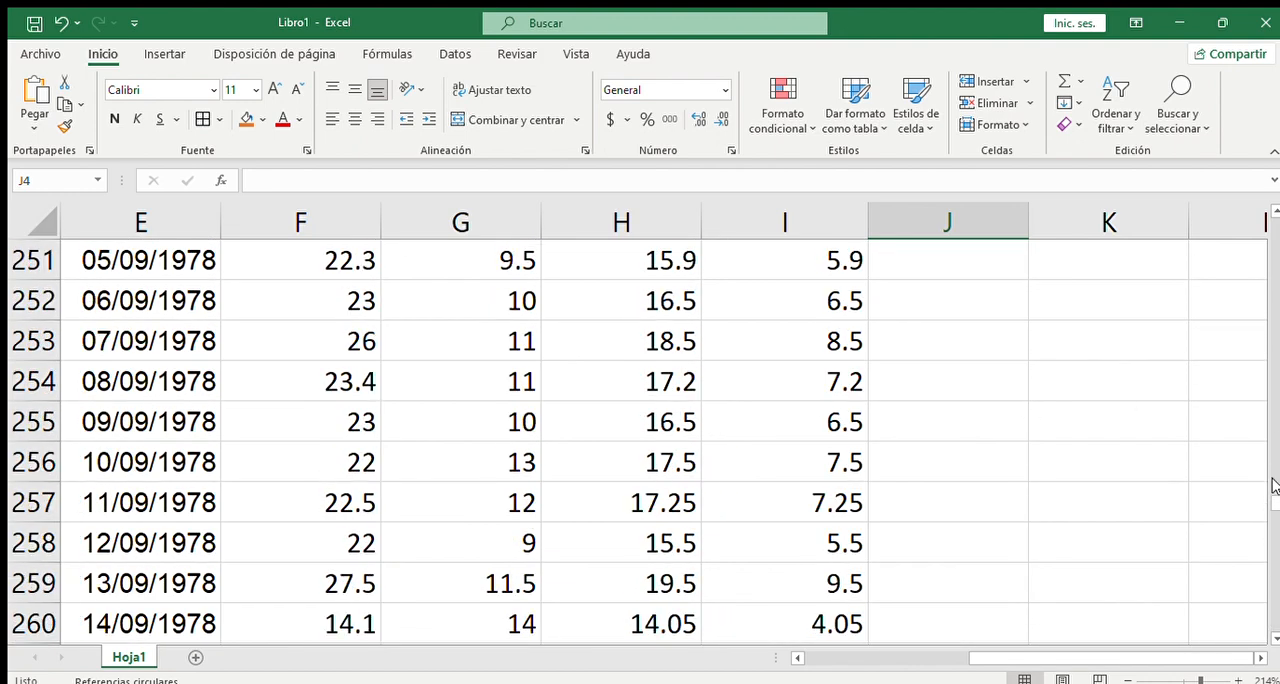
drag(1276, 500, 1279, 190)
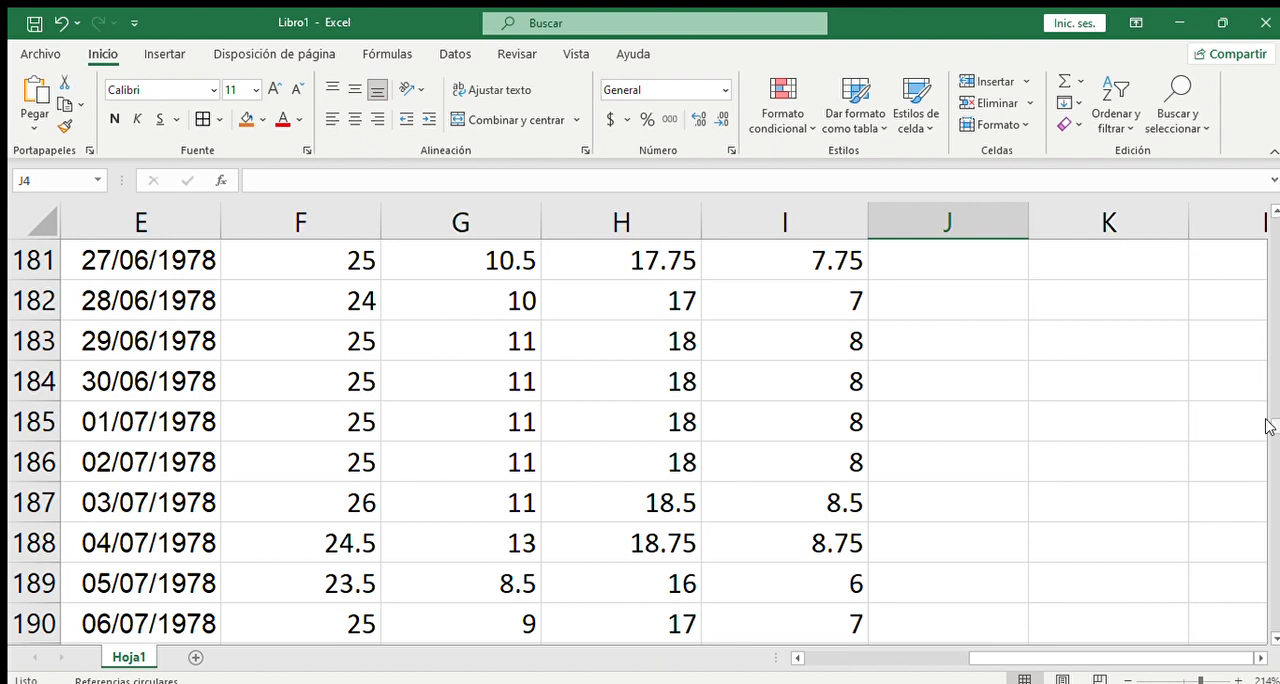
drag(1274, 426, 1274, 208)
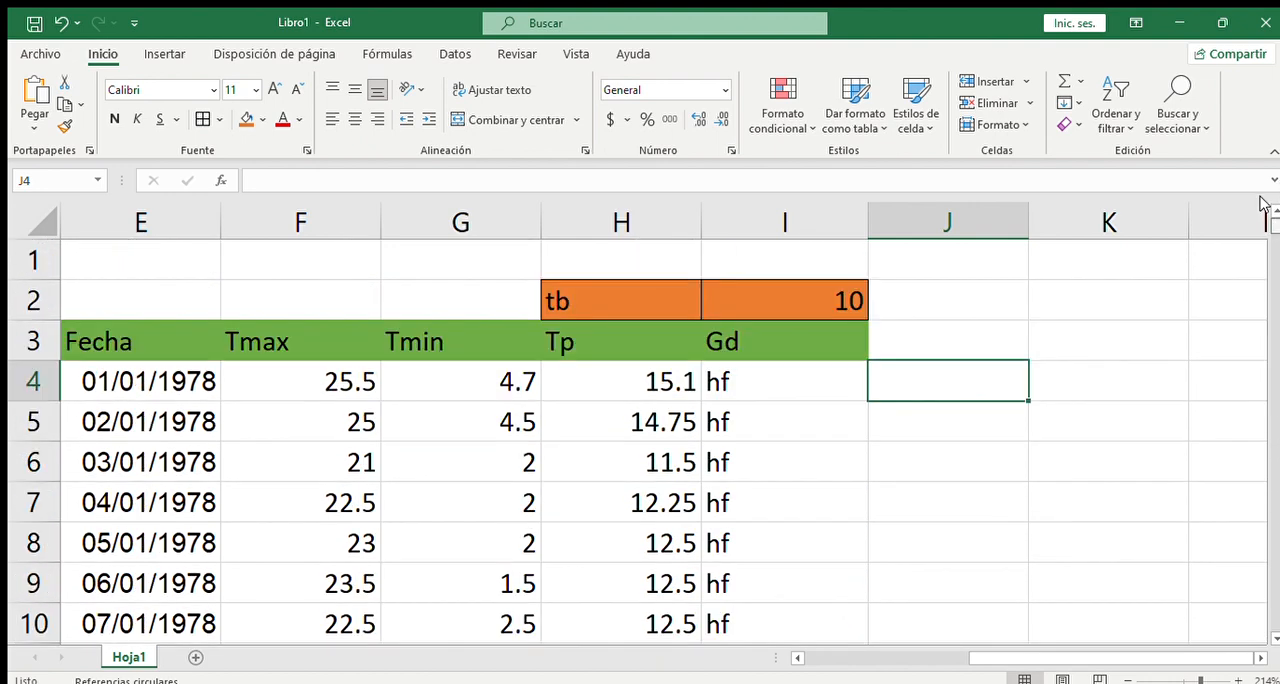
- Enter test values in row 369 below the last date: 8 as Tmin in G369 and 7 as Tp in H369
scroll(1266, 229, down, 20)
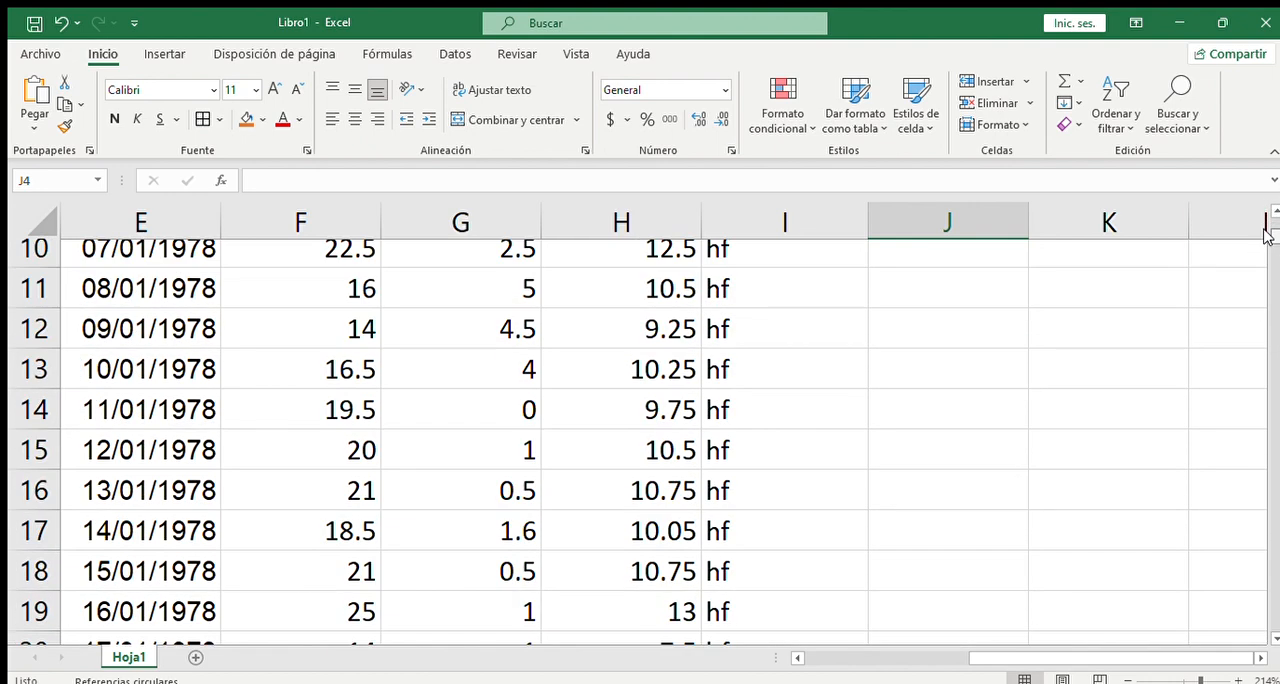
scroll(1238, 457, down, 20)
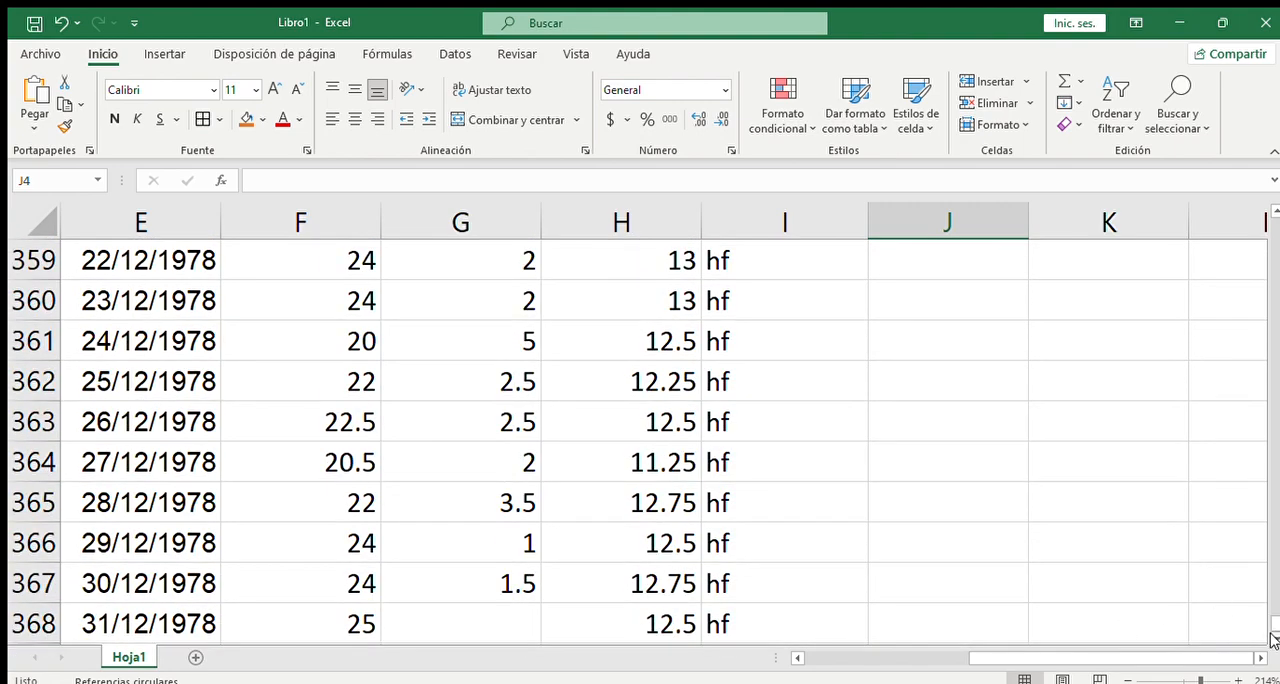
scroll(611, 580, down, 3)
scroll(611, 580, up, 1)
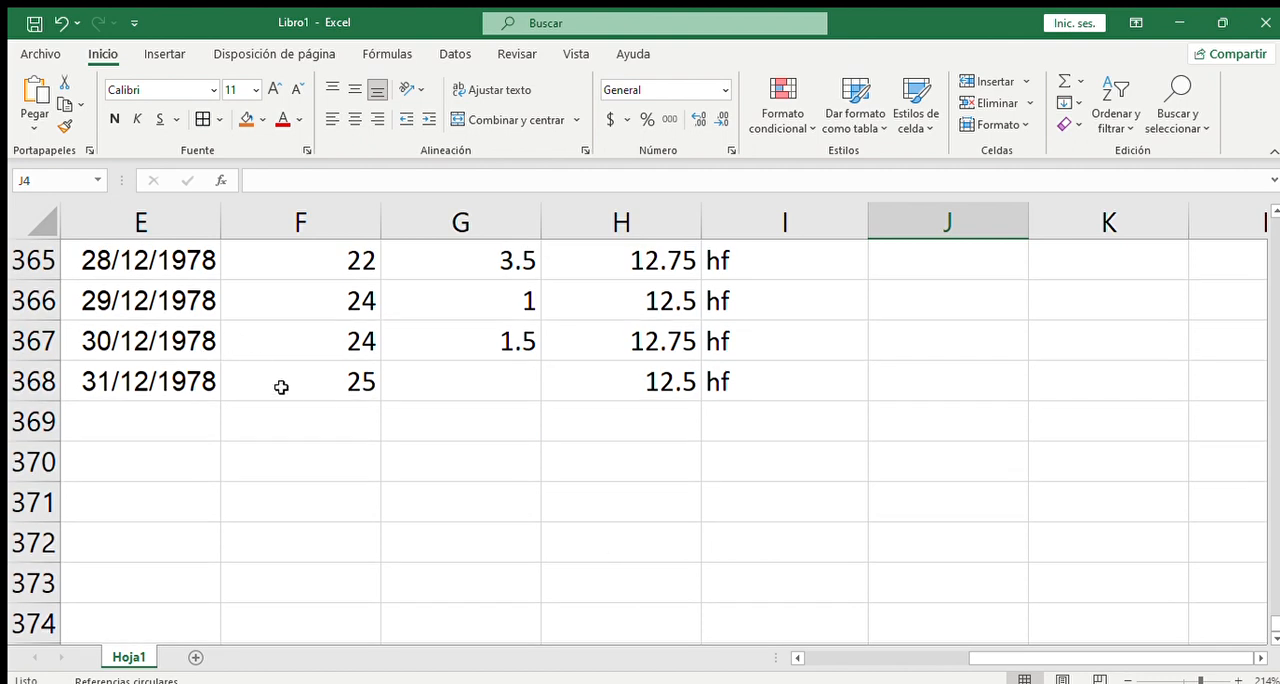
click(477, 425)
double_click(478, 425)
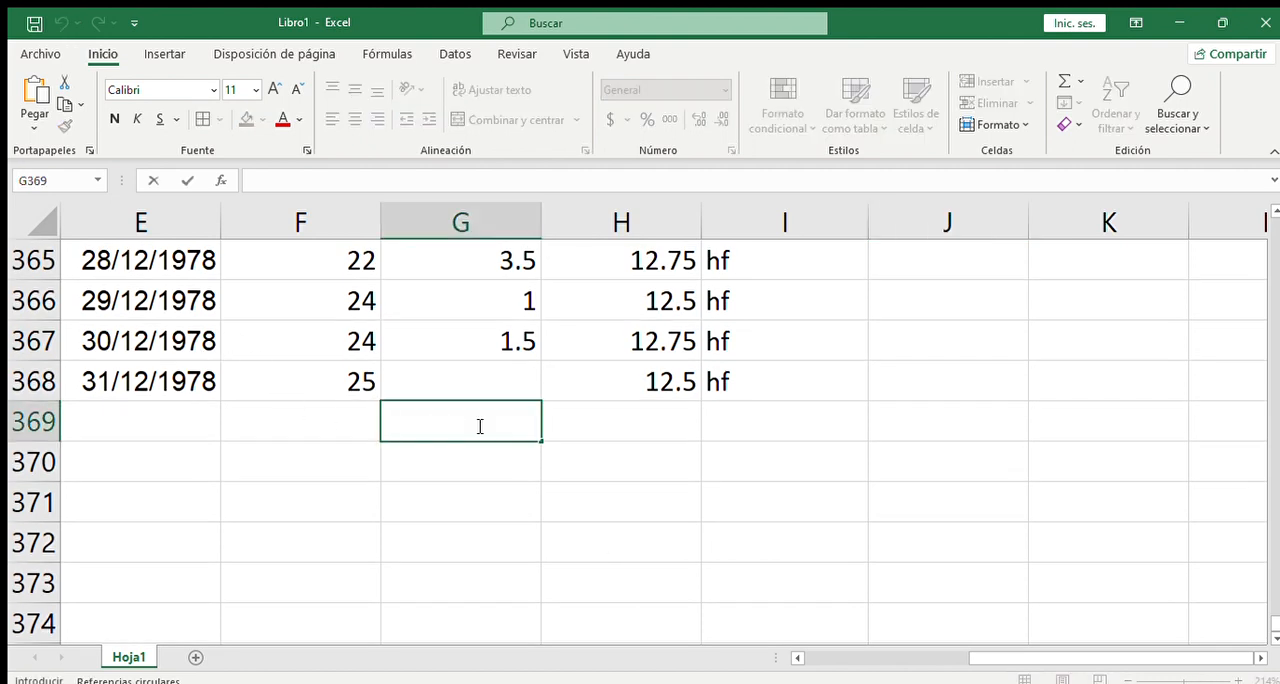
text(8)
double_click(665, 423)
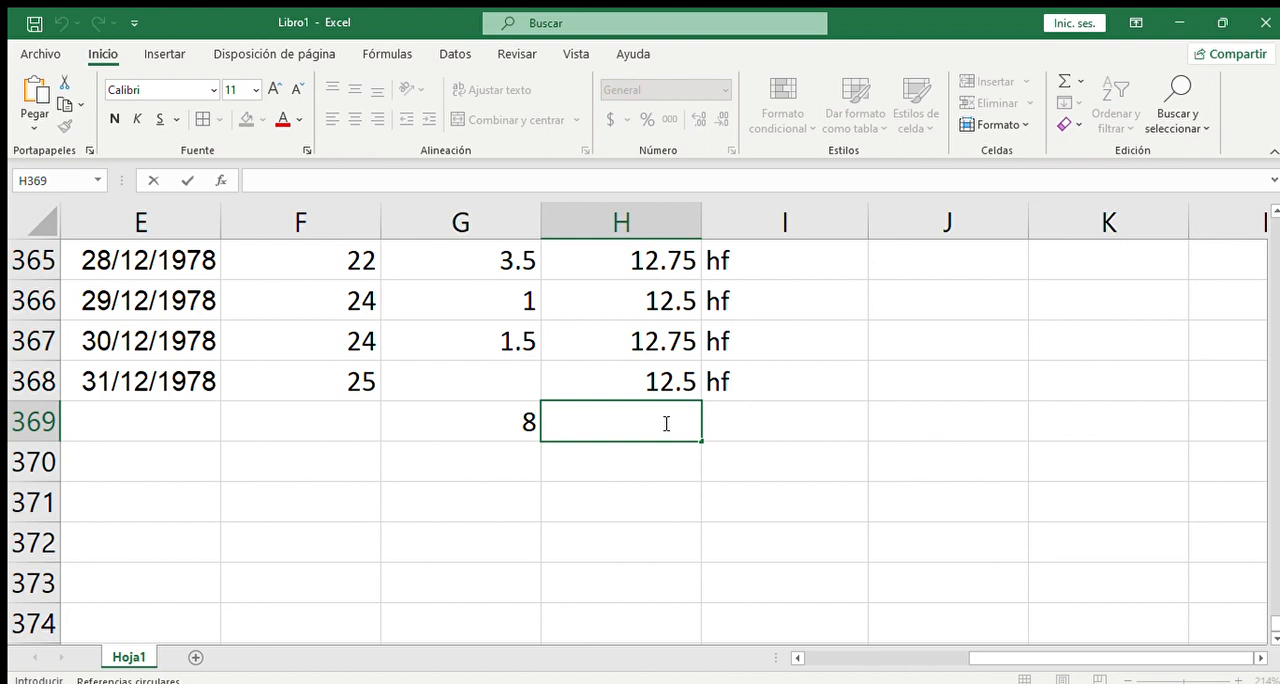
text(7)
- Fill the Gd formula from I368 down to I369 and check the copied formula's cell references
click(806, 458)
click(804, 388)
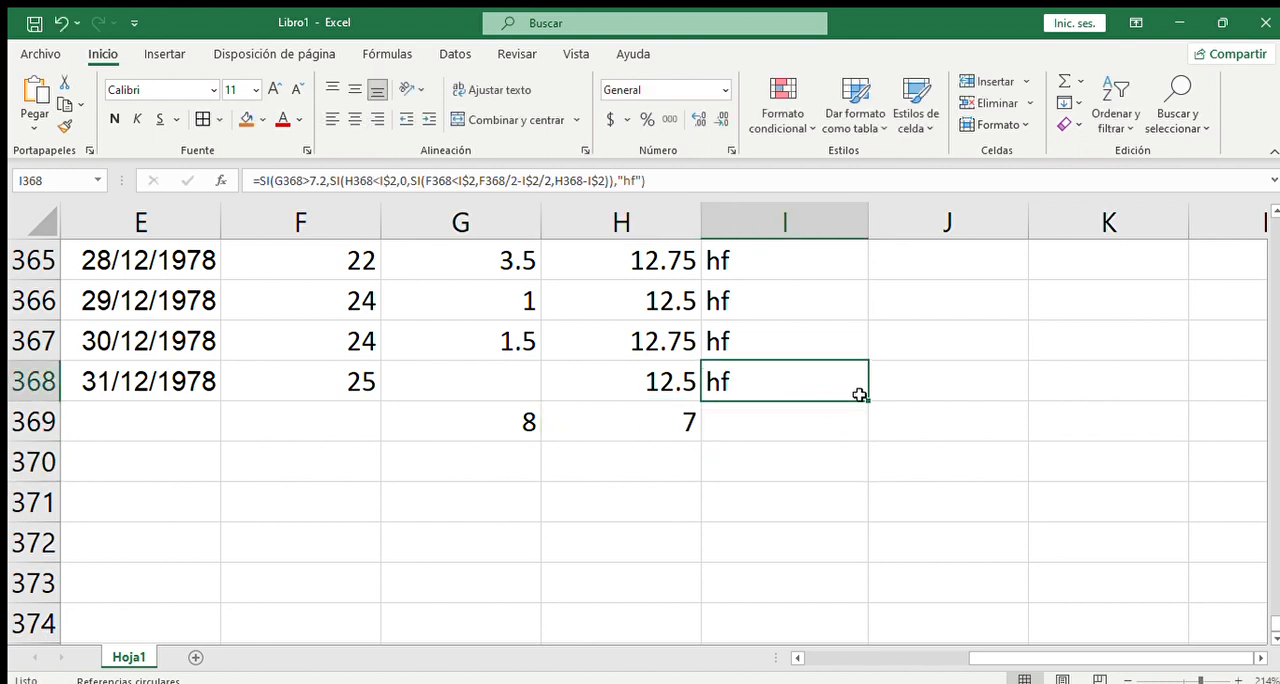
drag(868, 401, 856, 432)
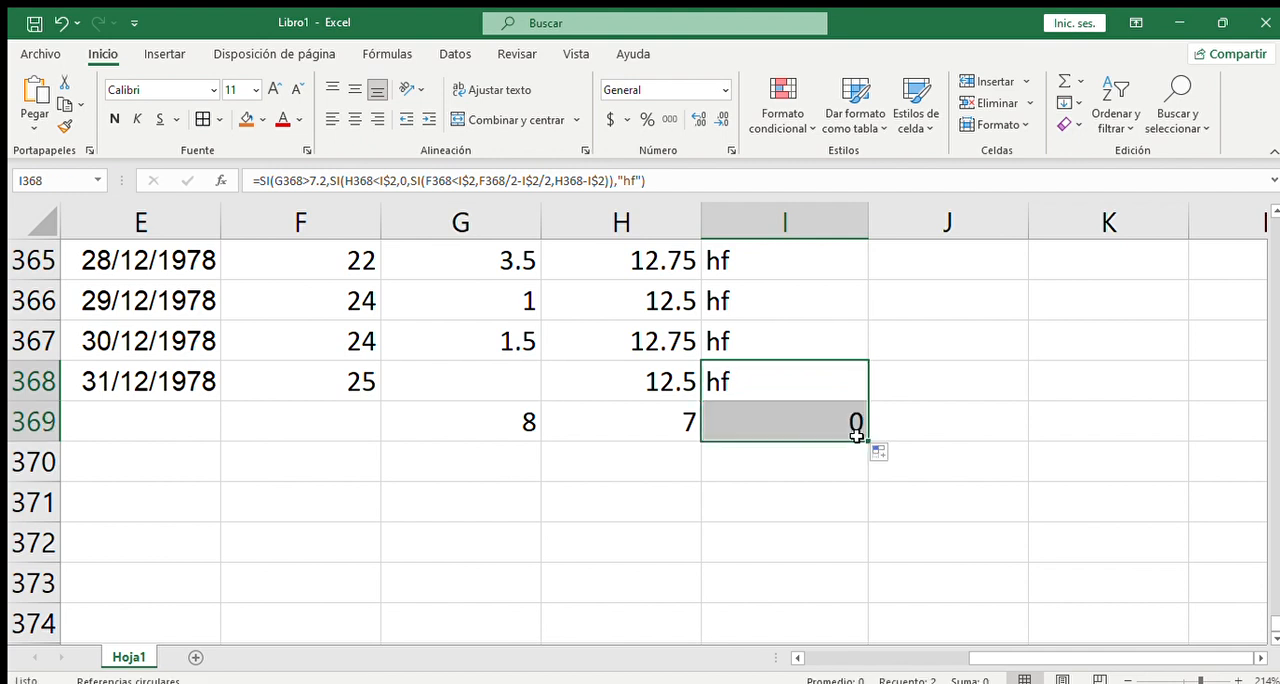
click(828, 504)
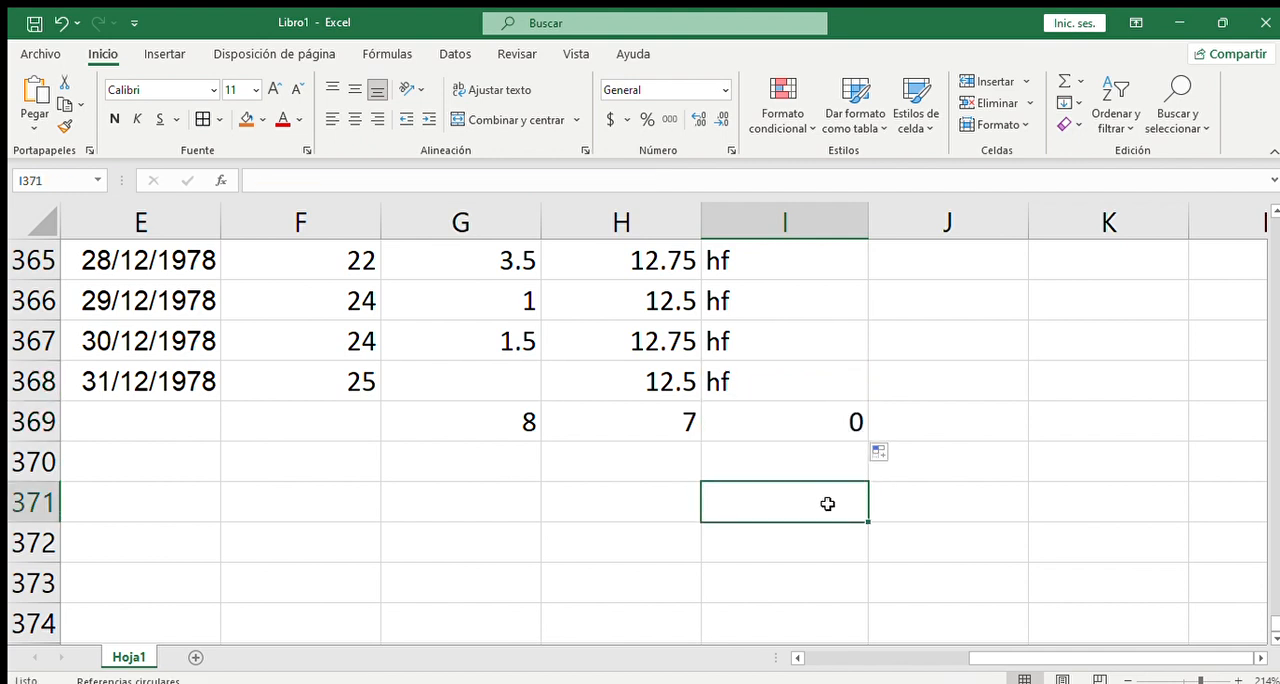
double_click(857, 426)
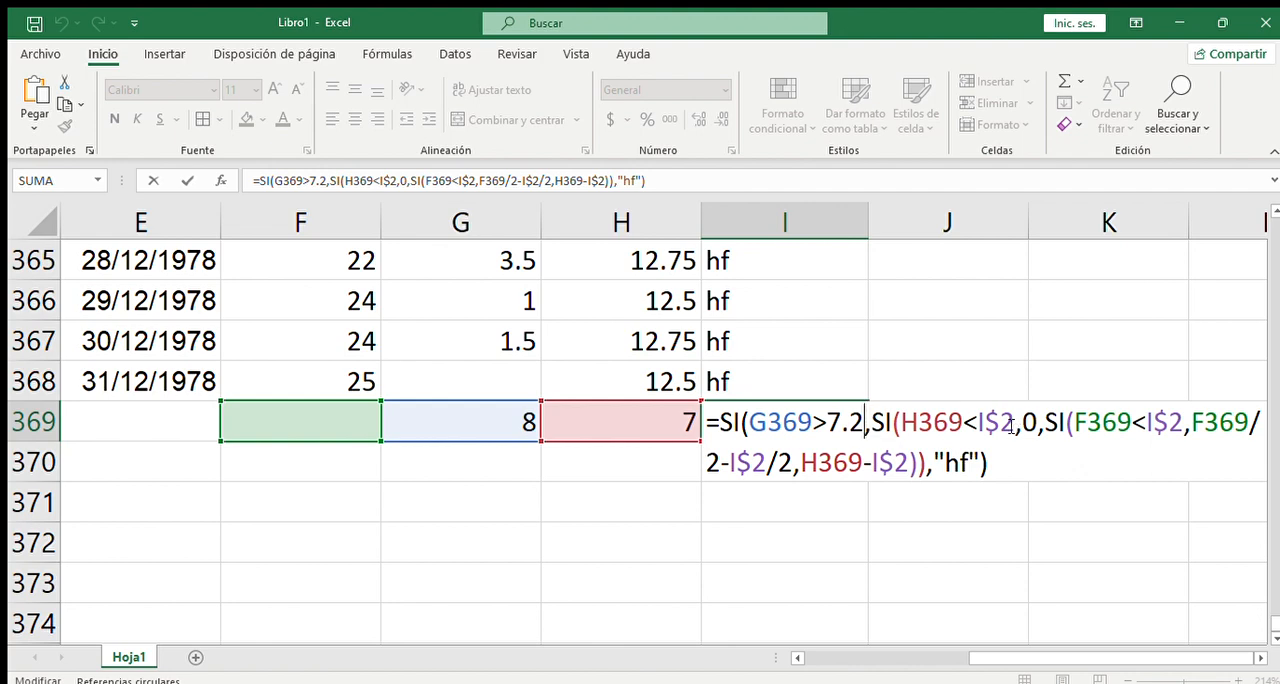
key(ctrl+Return)
- Add the column header "hf" in J3, beside the Gd header
scroll(875, 390, up, 15)
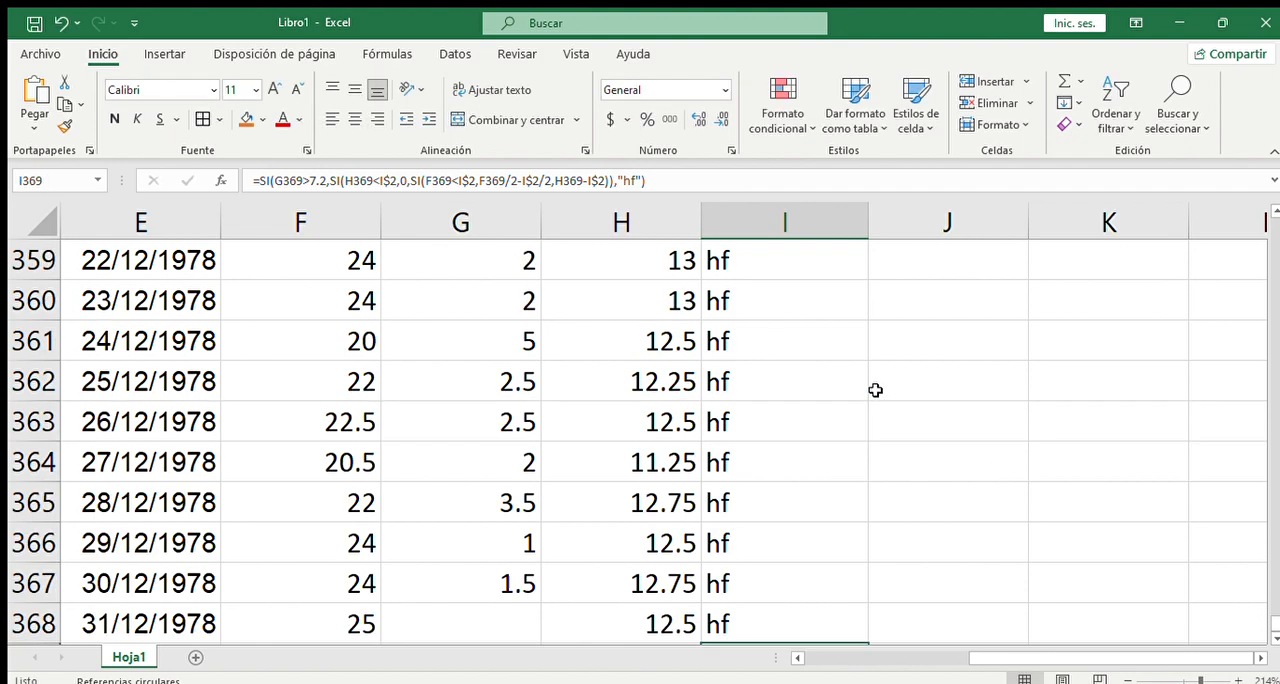
scroll(875, 390, up, 11)
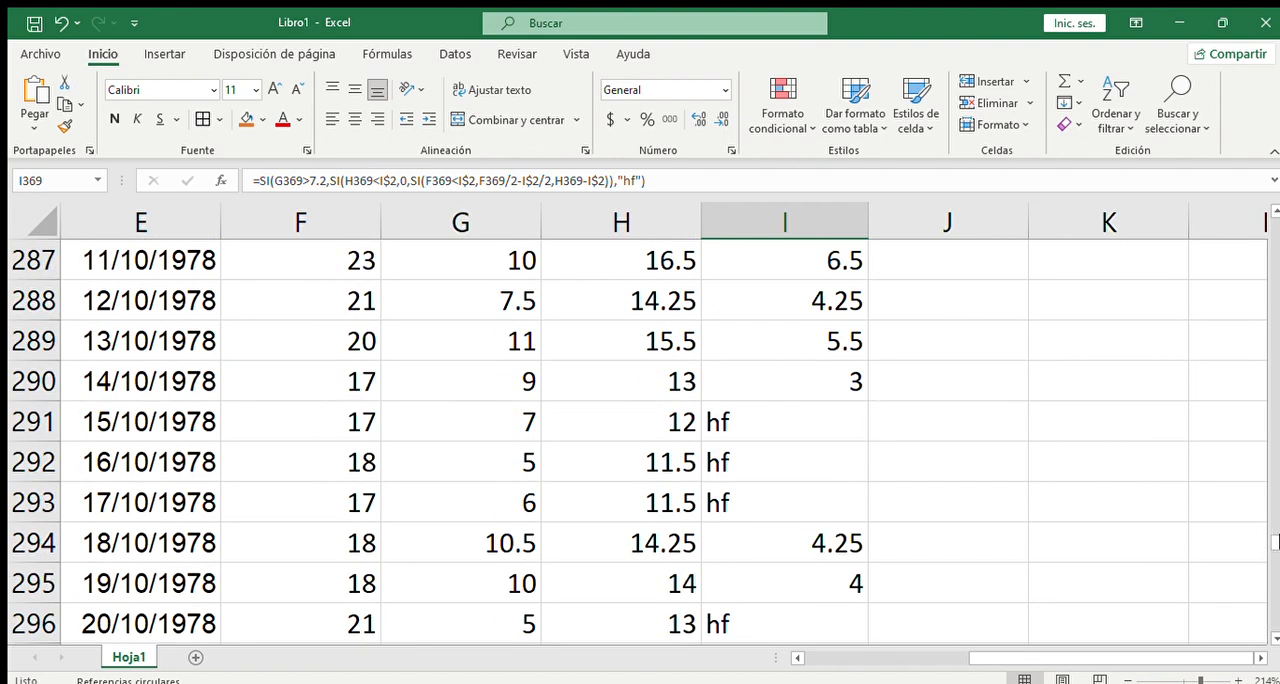
drag(1276, 536, 1274, 203)
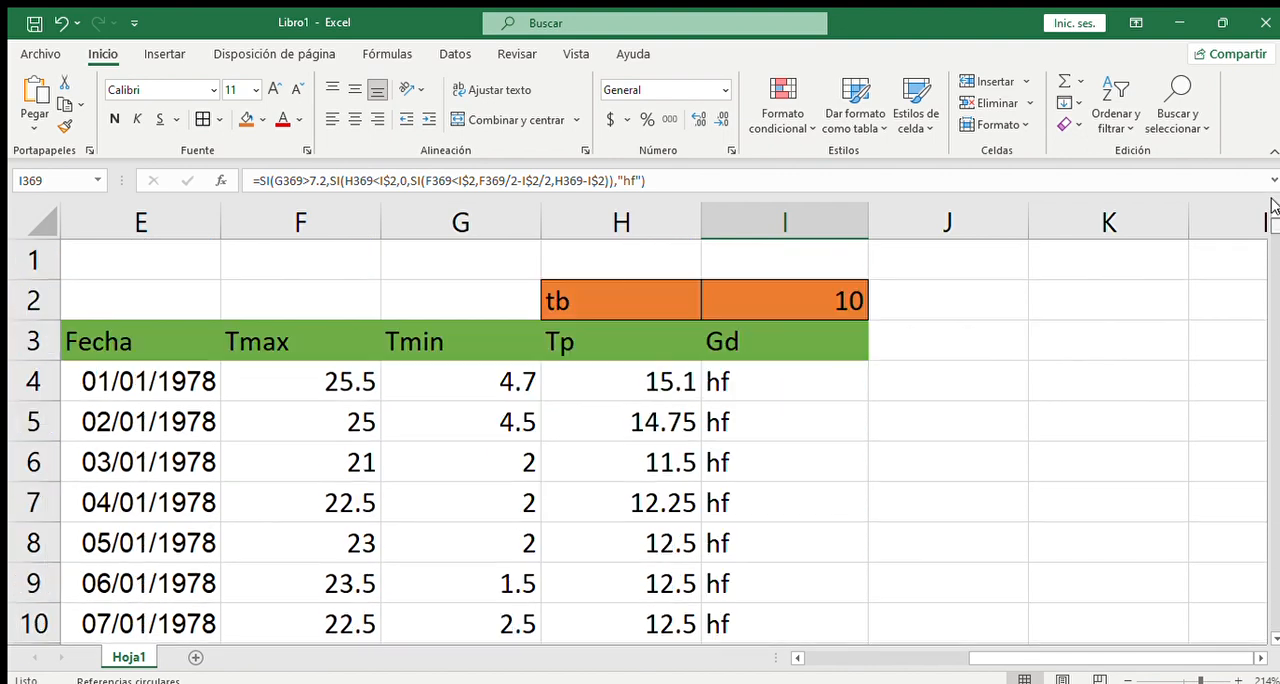
double_click(909, 336)
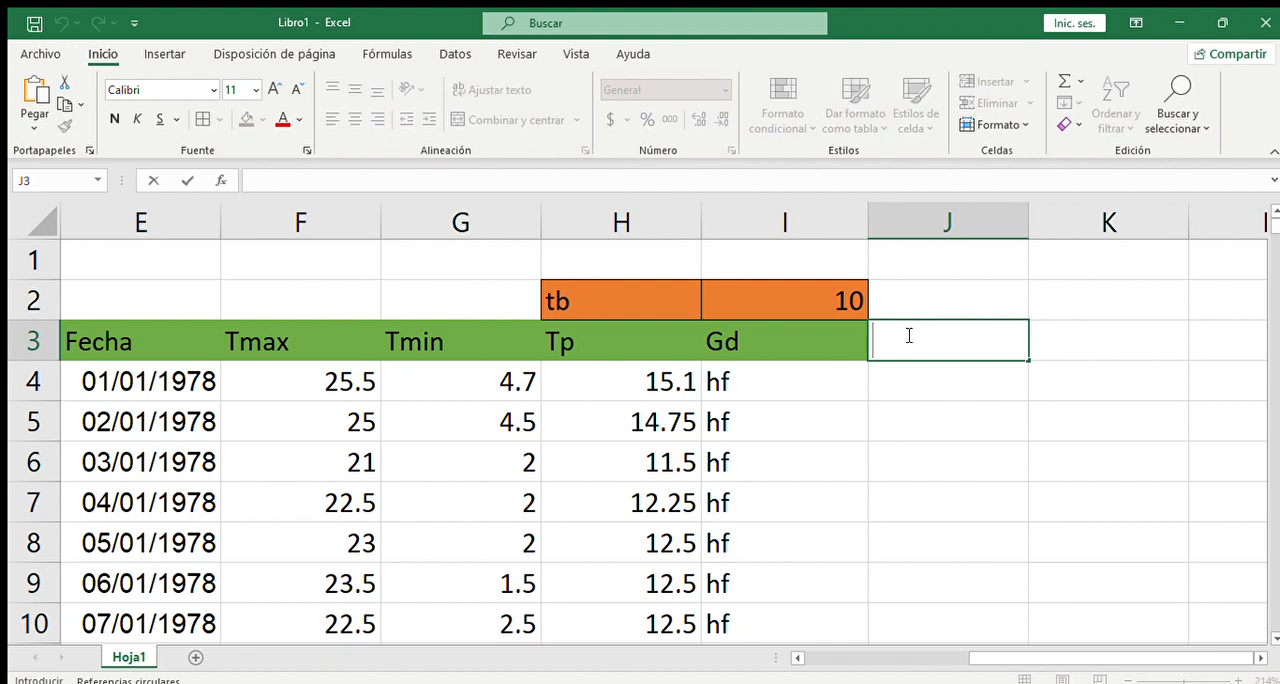
text(hf)
key(F2)
key(Return)
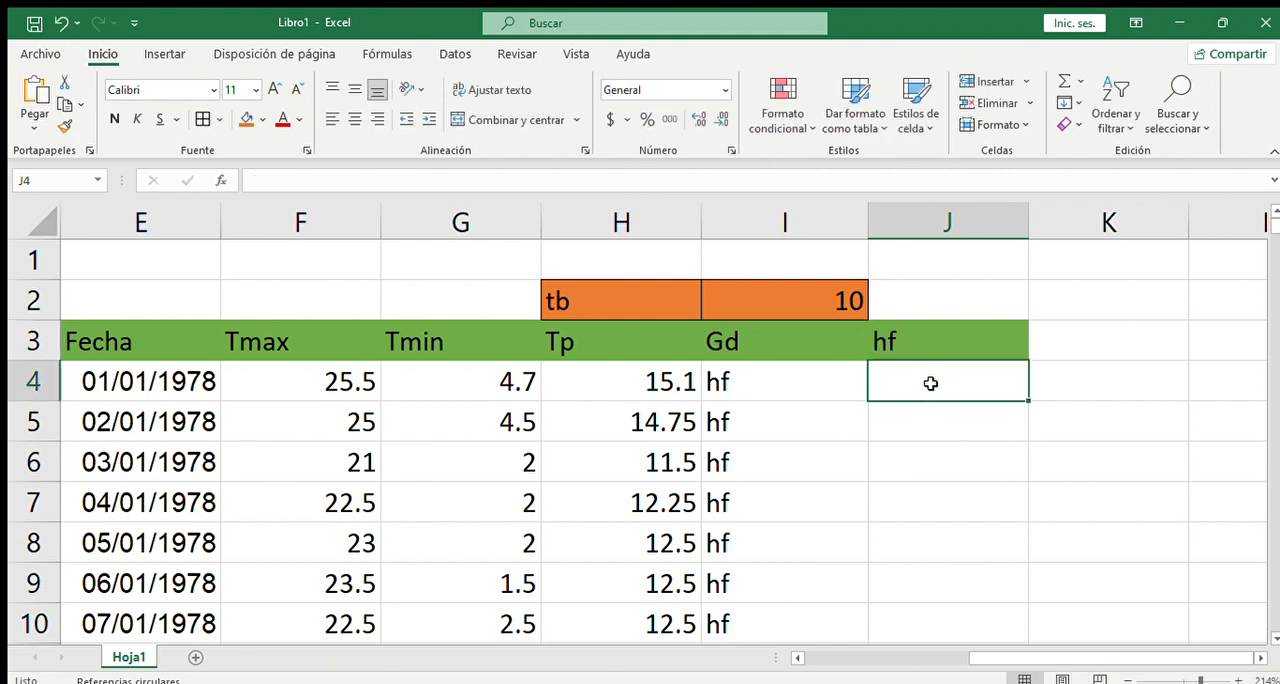
- Begin the first entry of the hf column in J4, for the date 01/01/1978
double_click(930, 383)
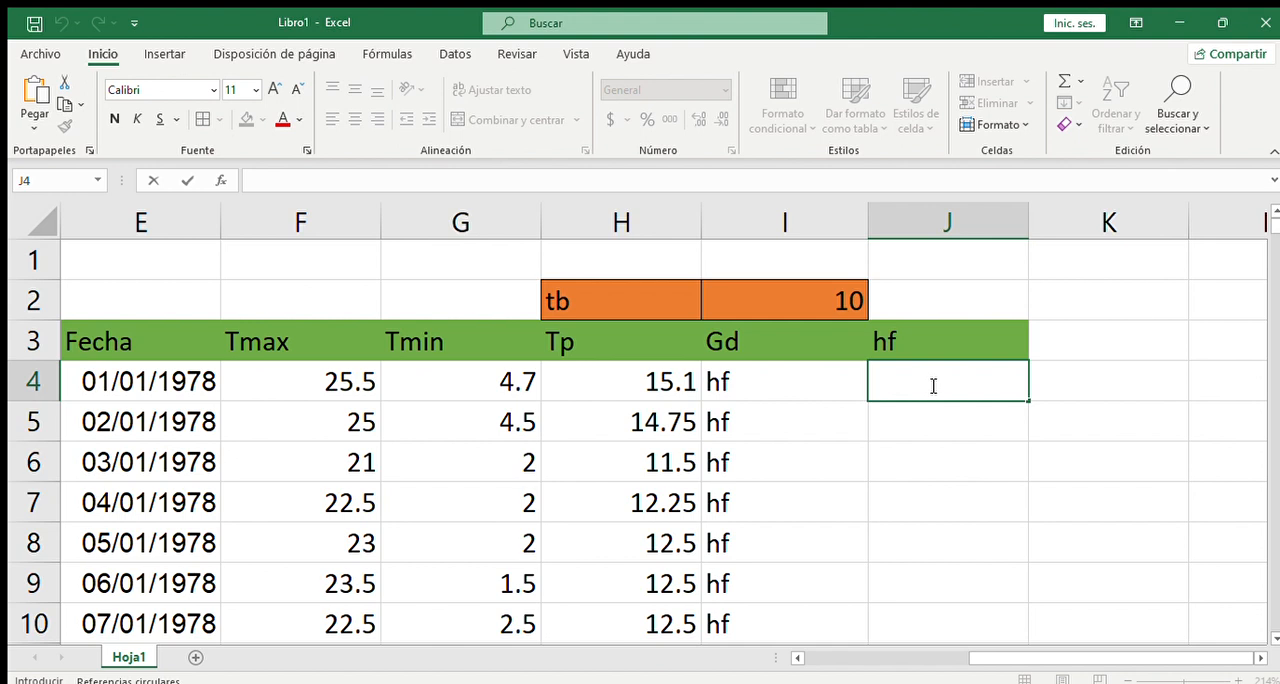
click(630, 384)
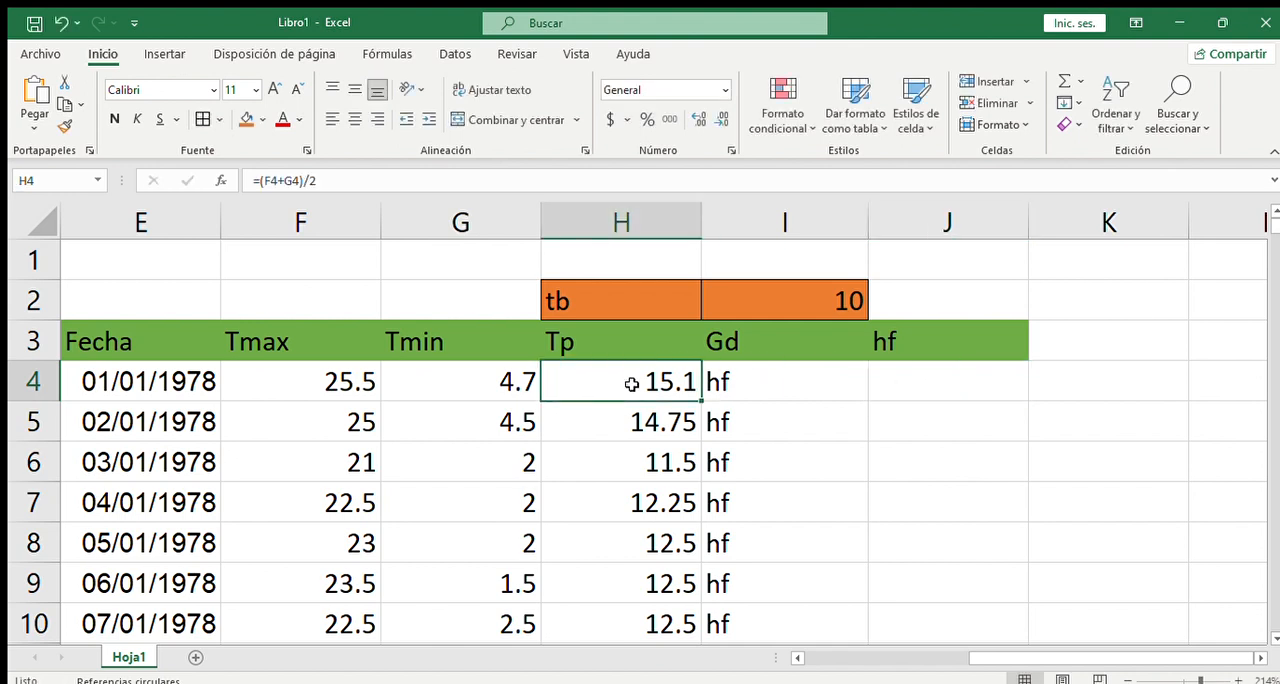
click(1004, 383)
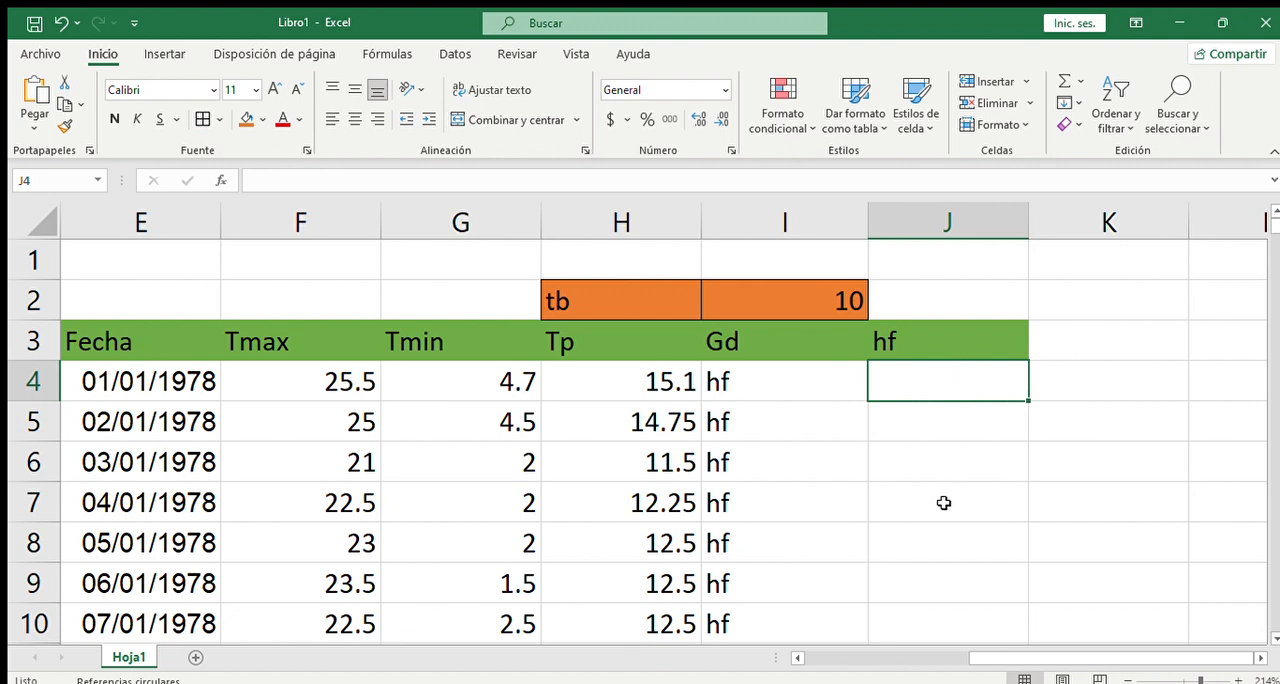